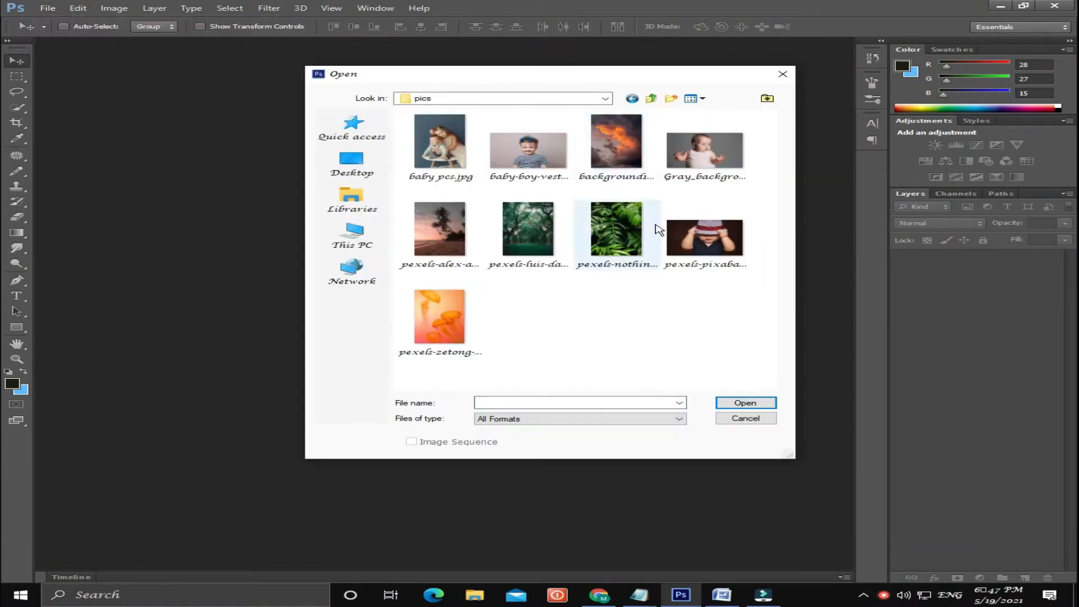
# - Open baby pcs.jpg from the pics folder and convert its Background into a normal layer named Original
pyautogui.click(431, 156)
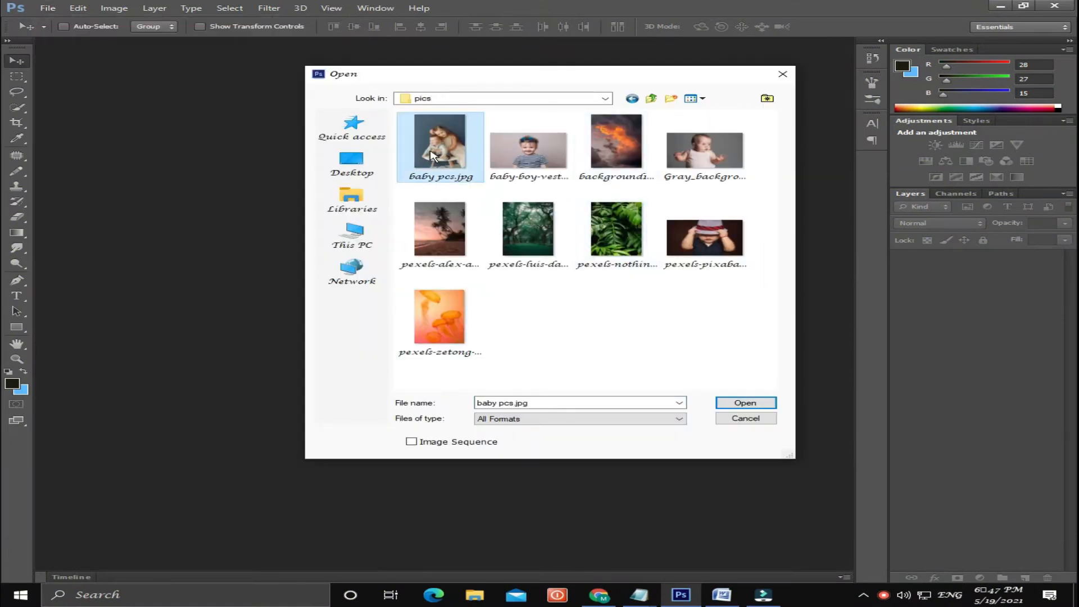
pyautogui.click(759, 405)
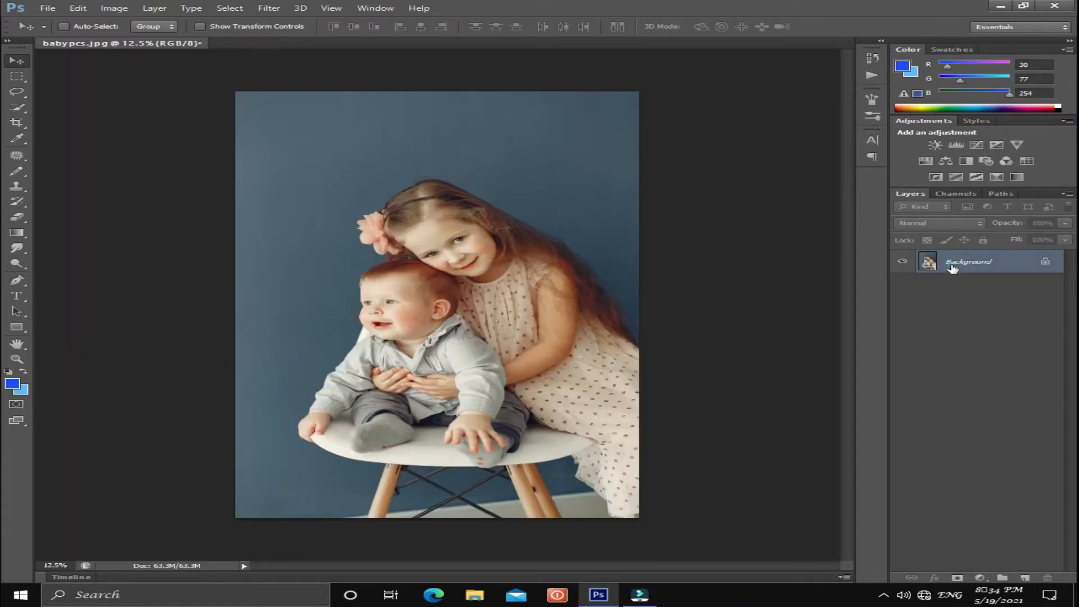
pyautogui.doubleClick(951, 267)
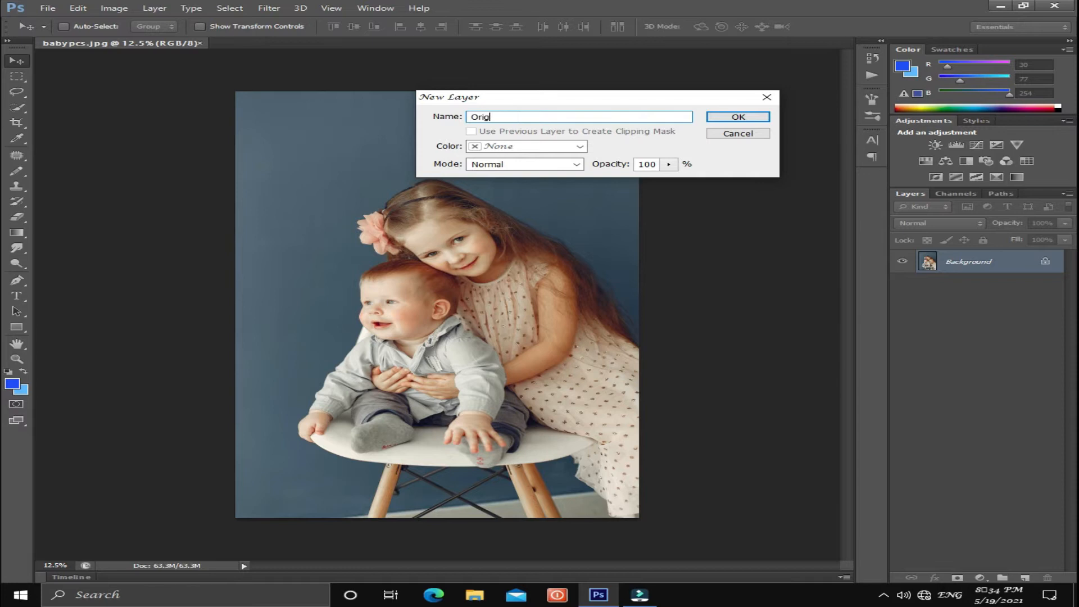
pyautogui.press('Return')
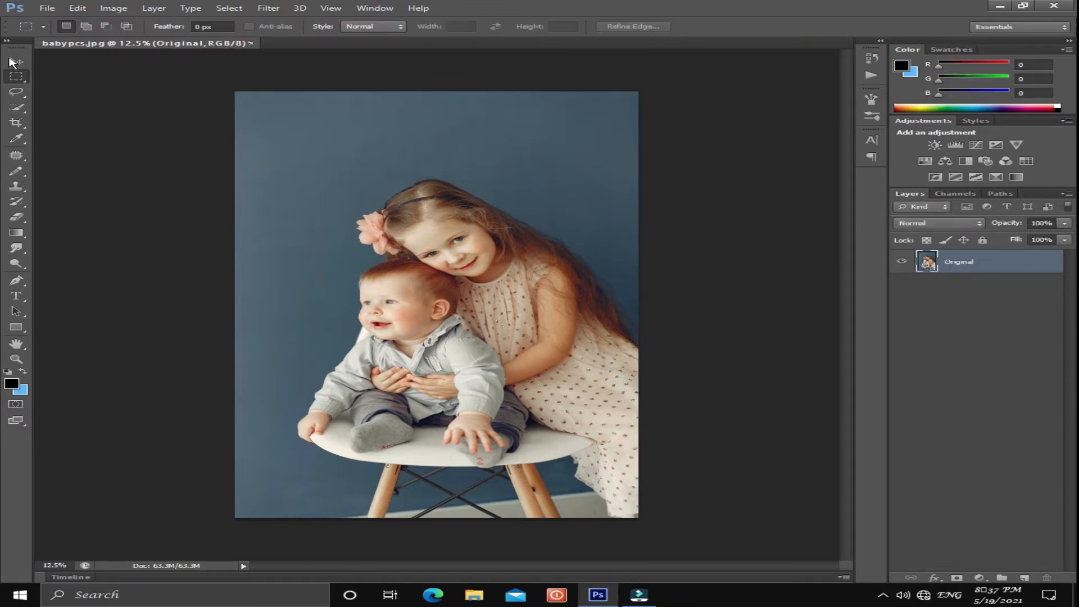
# - Add a new empty layer and place it beneath the Original layer, checking it by toggling Original's visibility
pyautogui.click(15, 62)
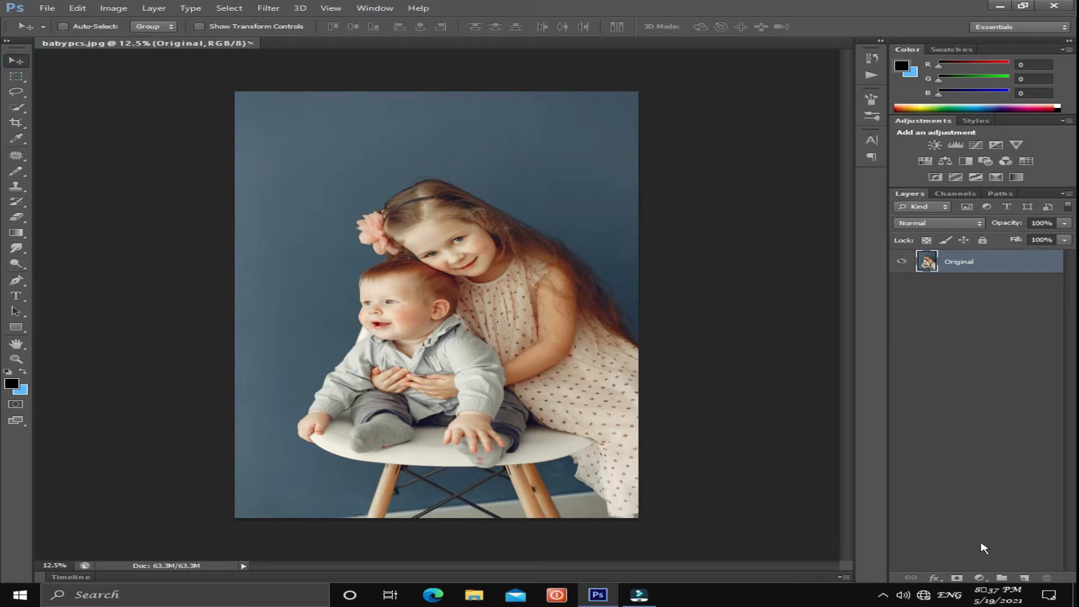
pyautogui.click(1024, 579)
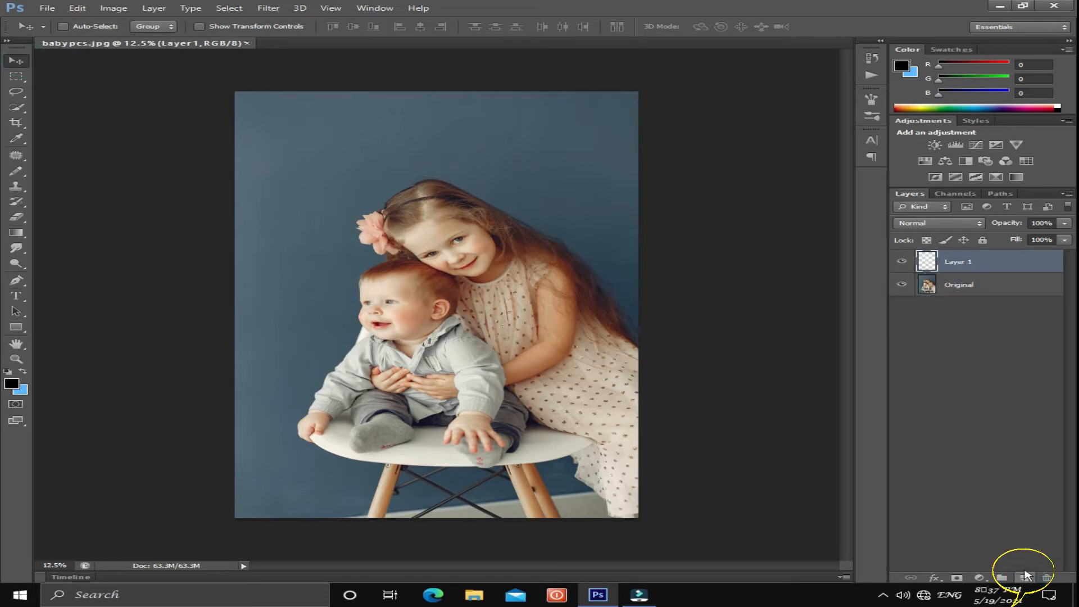
pyautogui.moveTo(963, 265); pyautogui.dragTo(980, 316)
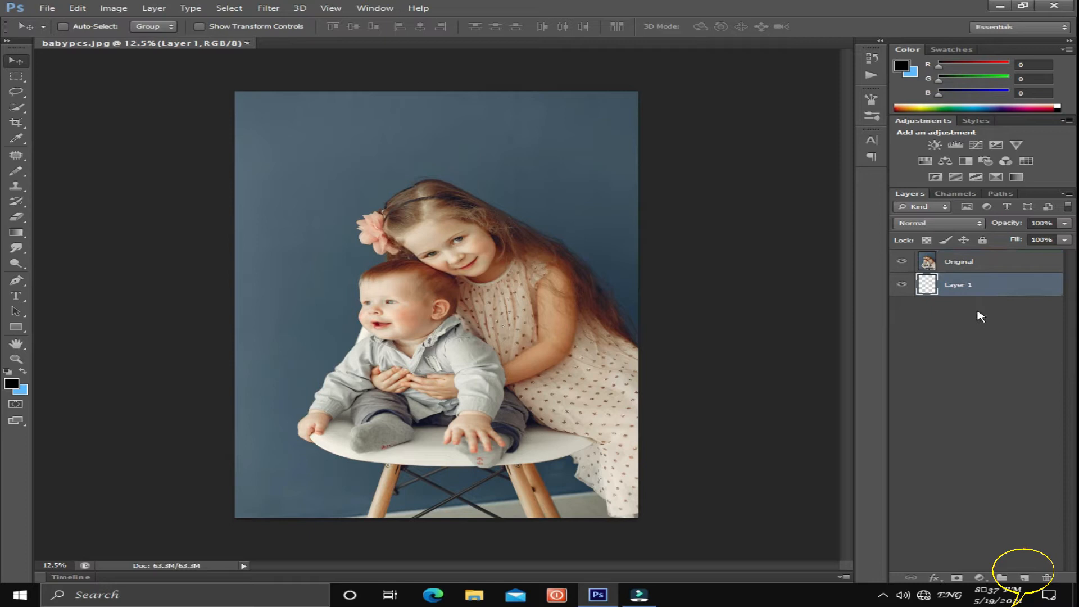
pyautogui.click(902, 261)
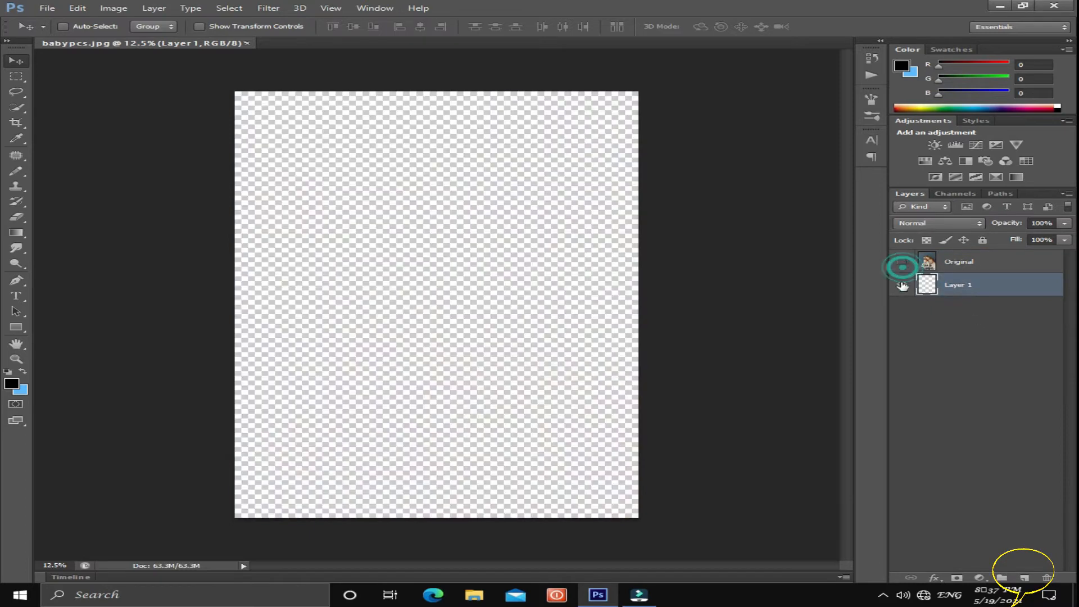
pyautogui.click(900, 262)
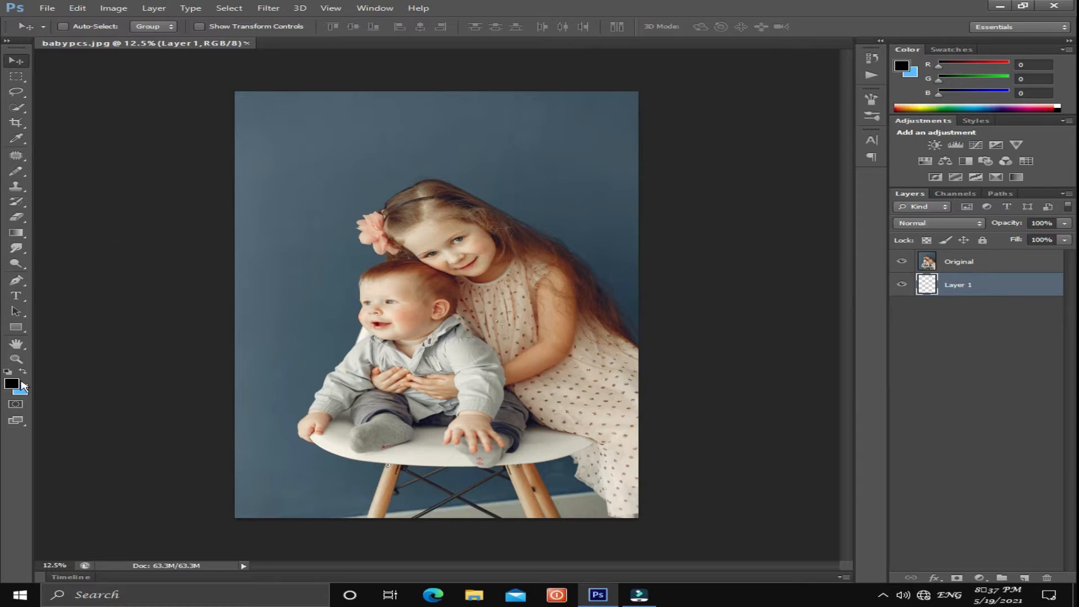
# - Set the foreground colour to bright blue (R 3, G 151, B 255)
pyautogui.click(12, 385)
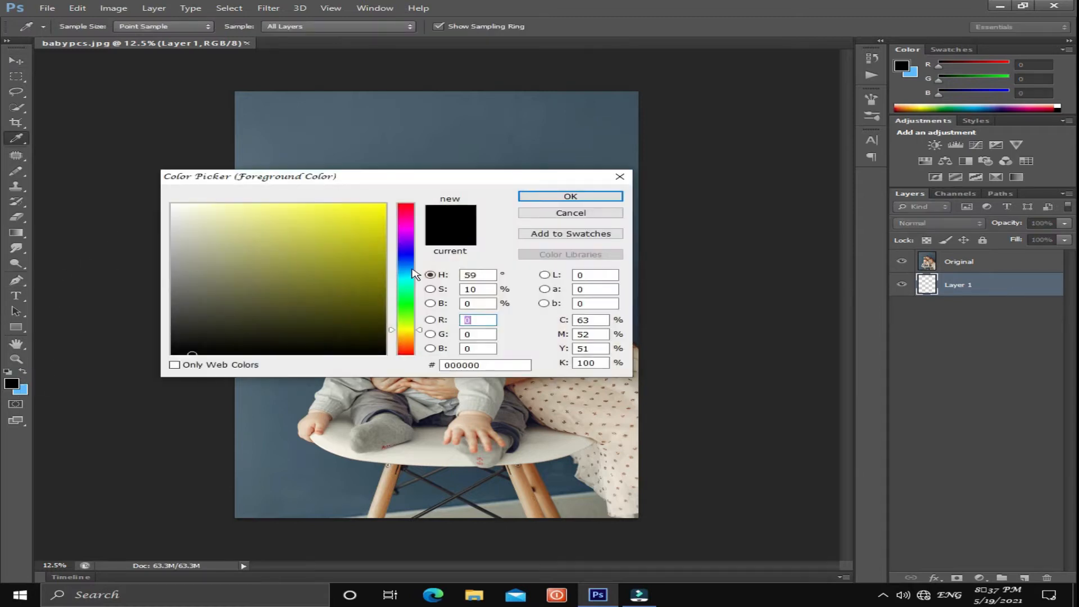
pyautogui.click(413, 269)
pyautogui.moveTo(376, 244); pyautogui.dragTo(377, 200)
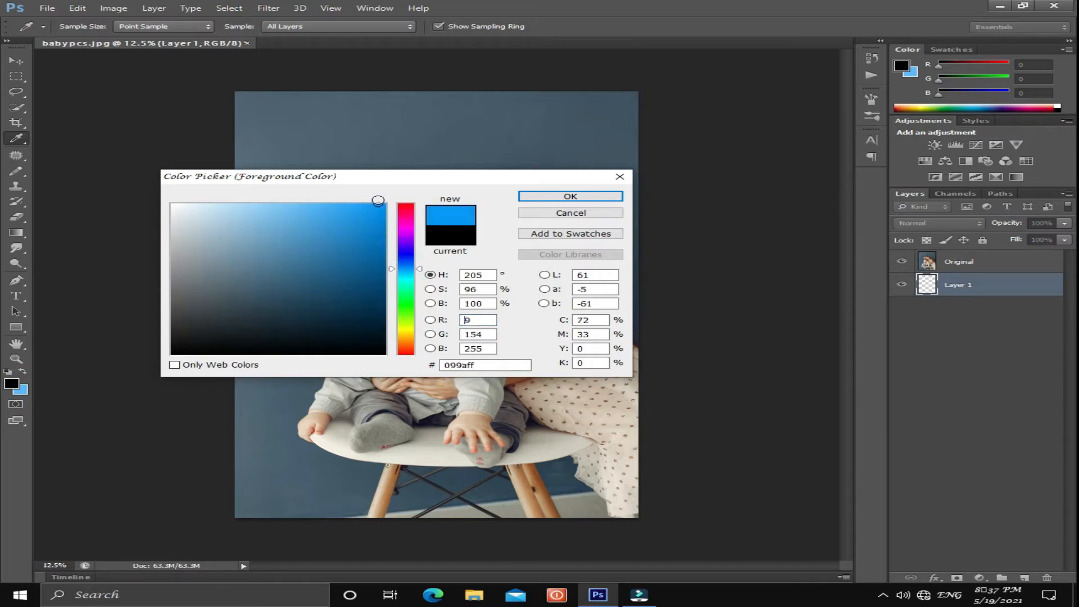
pyautogui.click(569, 196)
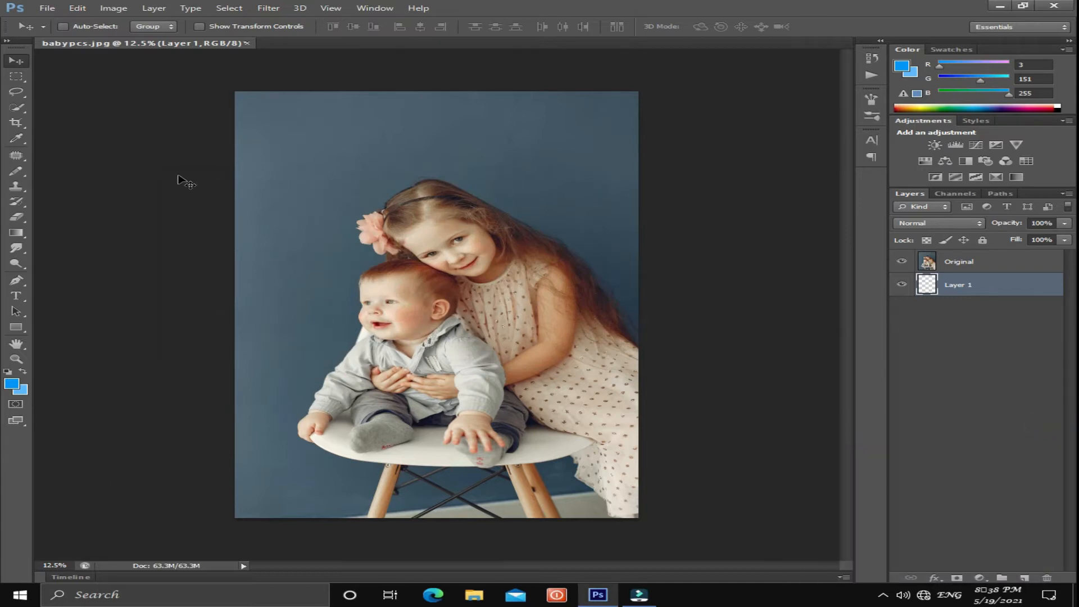
# - Fill the empty Layer 1 with the blue foreground colour using the Paint Bucket tool
pyautogui.click(17, 231)
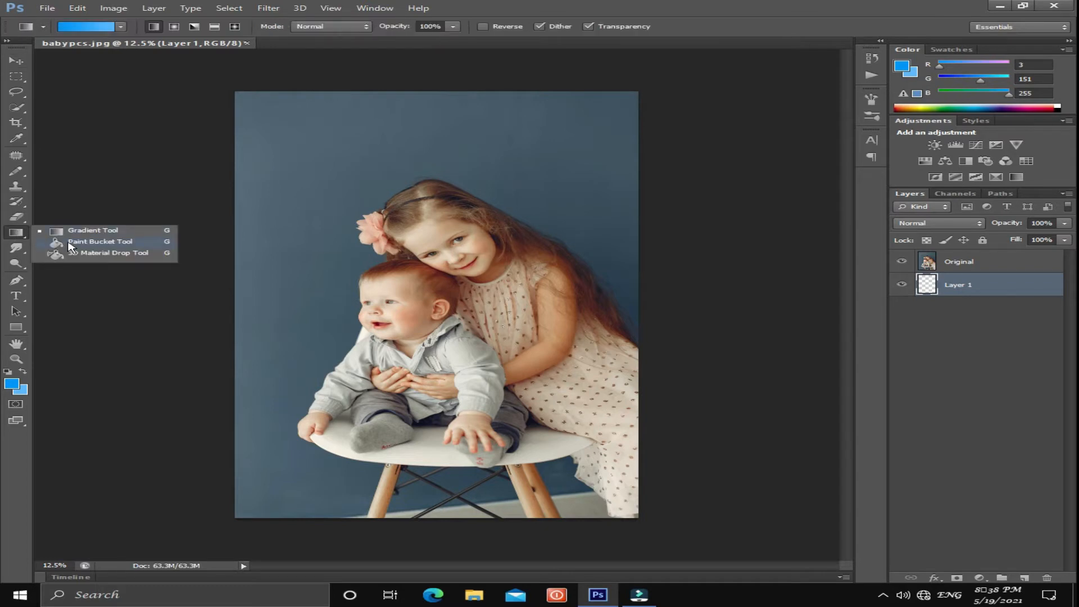
pyautogui.click(102, 242)
pyautogui.click(308, 150)
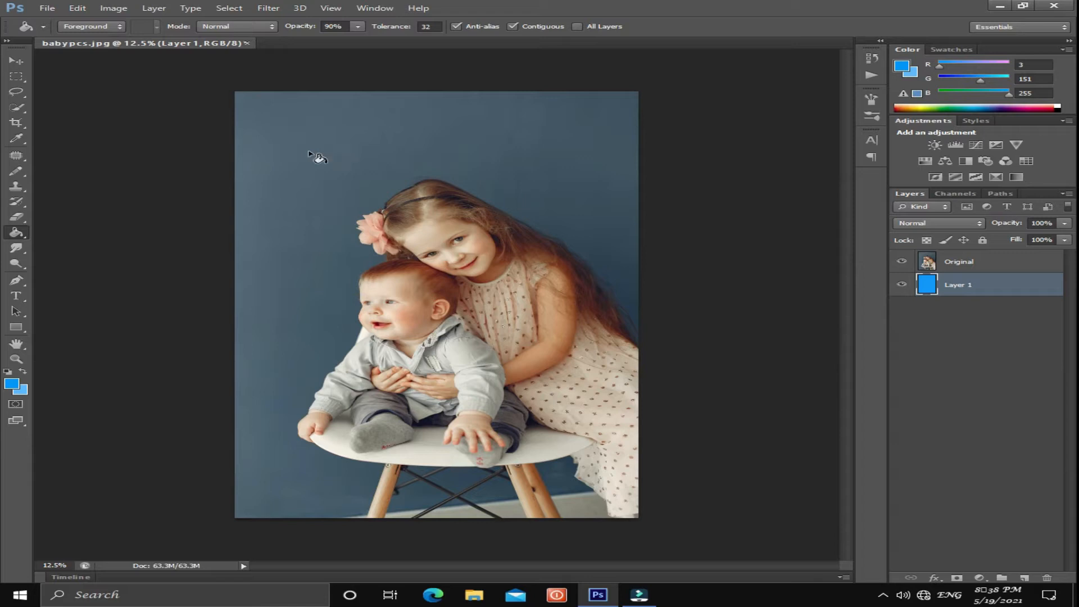
# - Switch to the Background Eraser tool and make the Original layer active
pyautogui.click(18, 232)
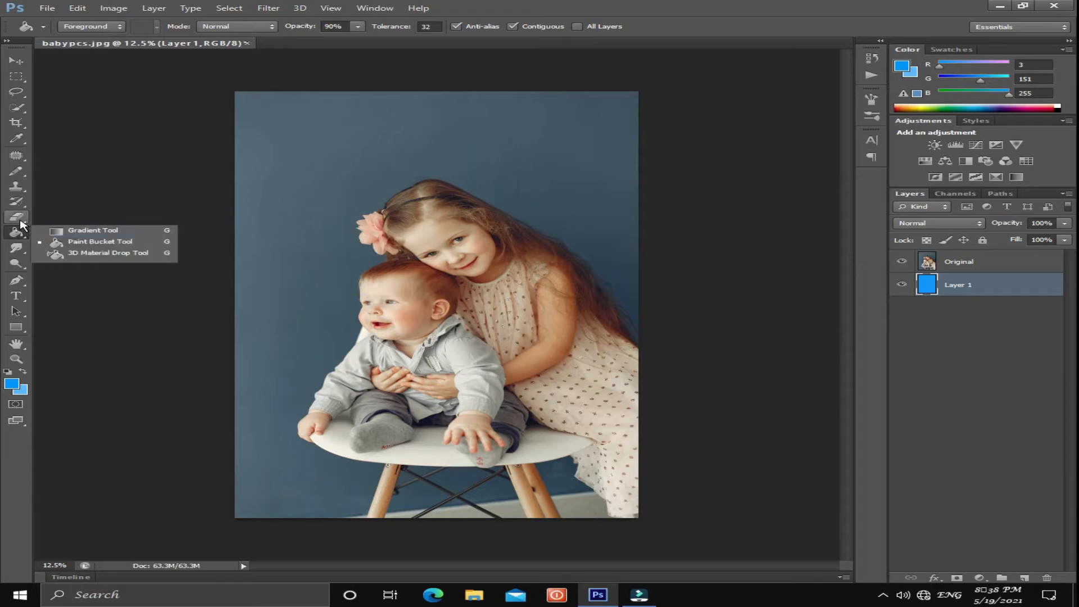
pyautogui.click(17, 218)
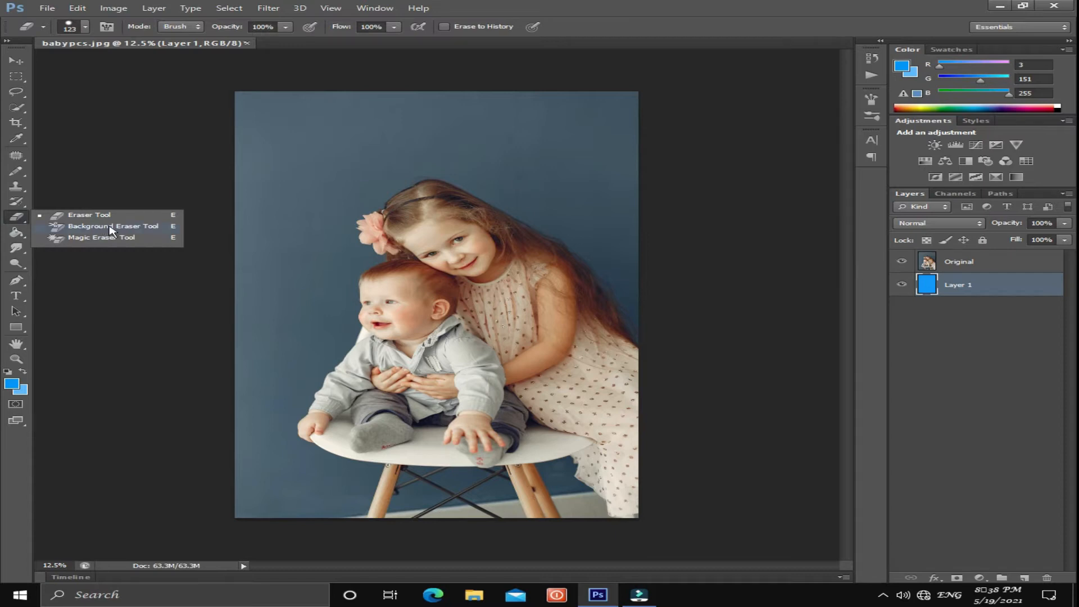
pyautogui.click(111, 228)
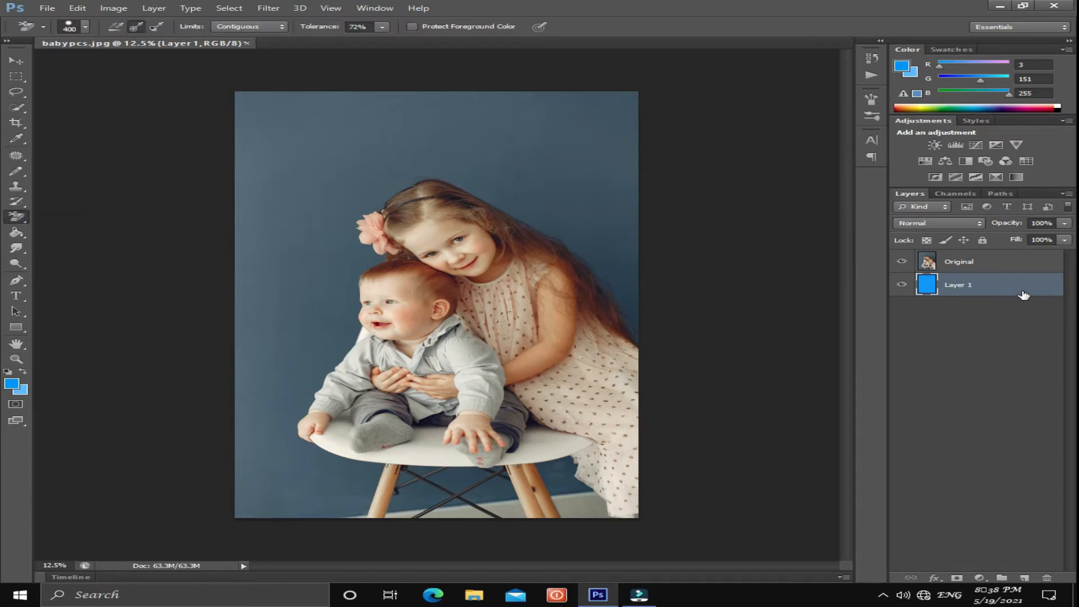
pyautogui.click(956, 265)
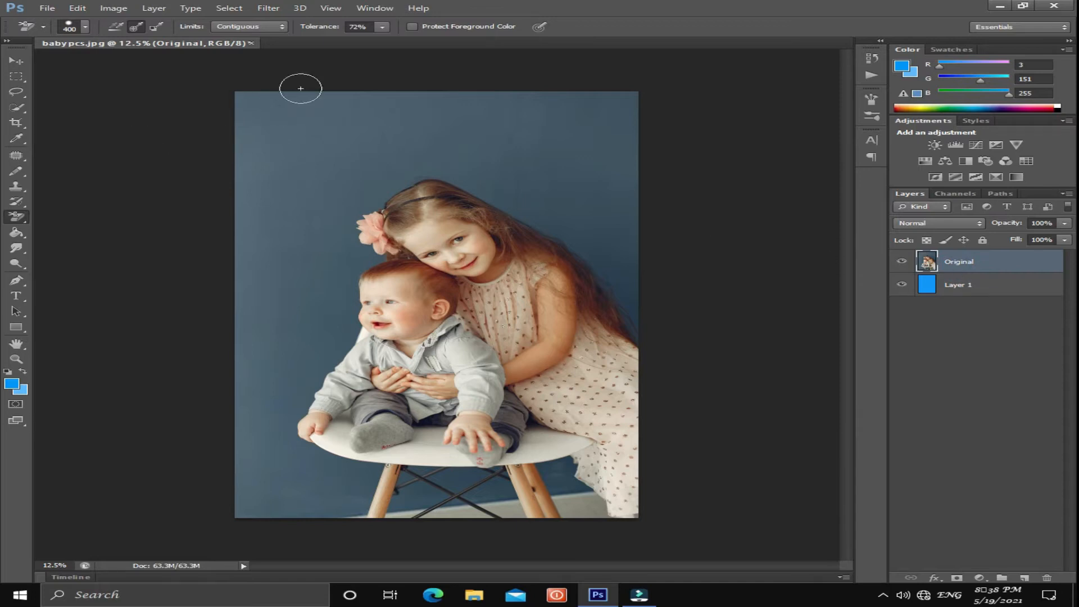
# - Set the Background Eraser to 63% tolerance and Contiguous limits, with Protect Foreground Color enabled
pyautogui.moveTo(381, 29); pyautogui.dragTo(381, 43)
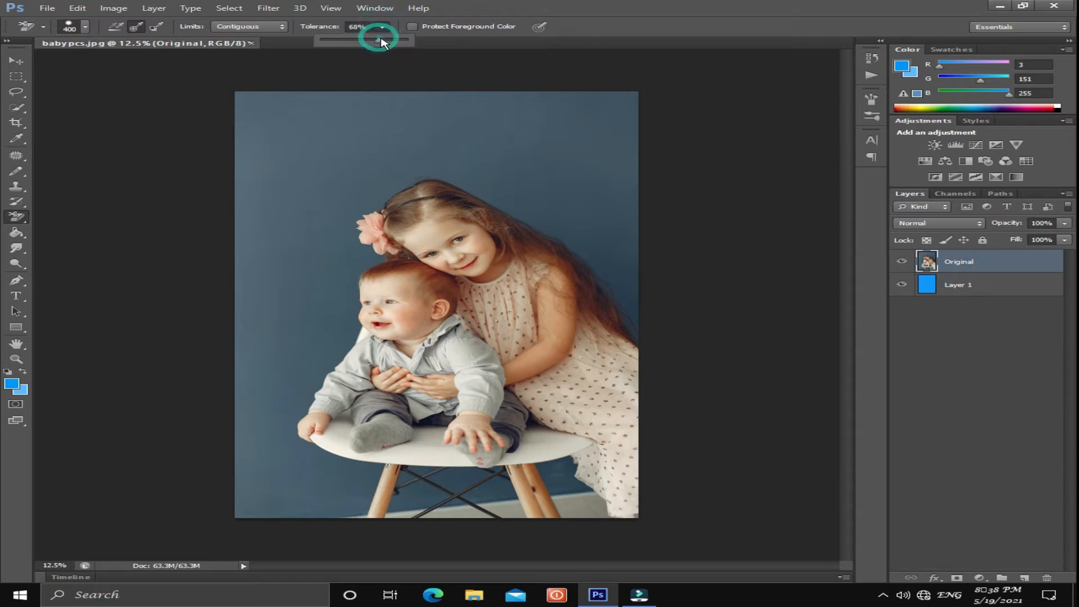
pyautogui.click(412, 27)
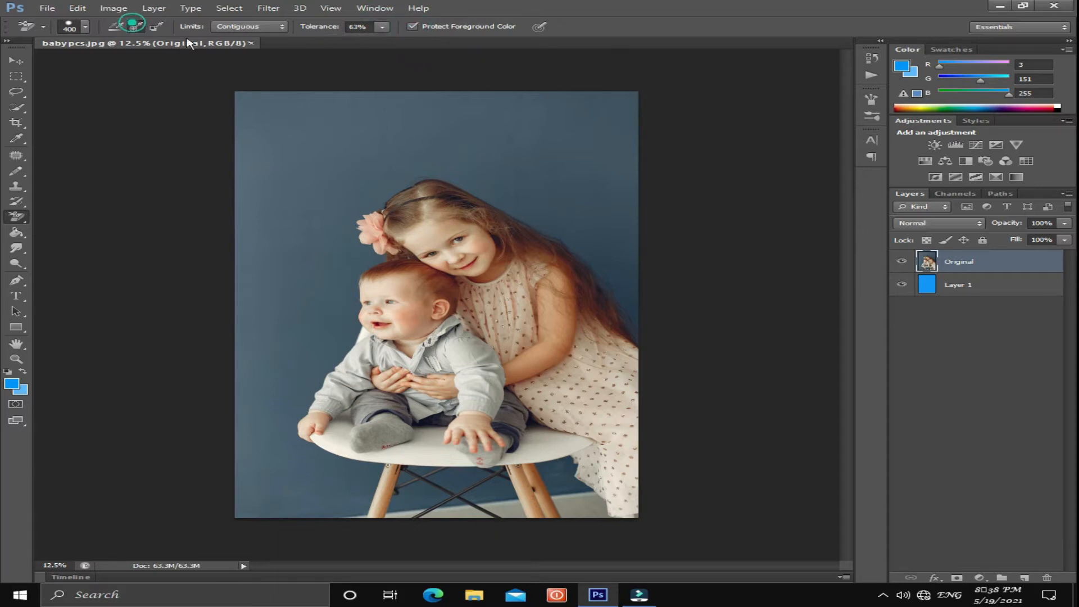
pyautogui.click(246, 27)
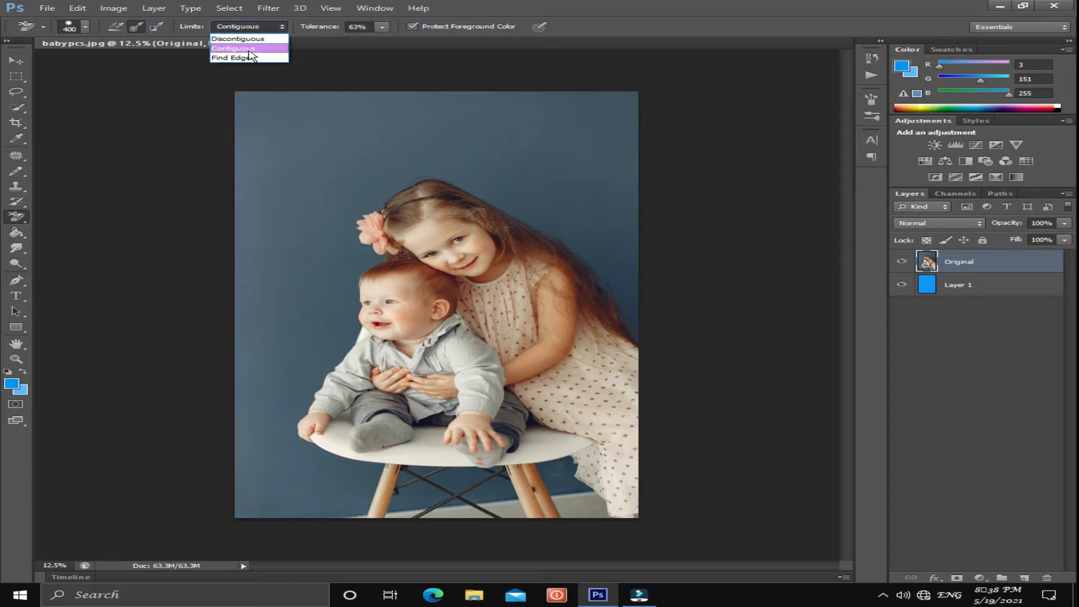
pyautogui.click(250, 50)
# - Enlarge the eraser brush to 1600 and erase the grey-blue backdrop along the top edge of the photo
pyautogui.press(']')
pyautogui.press(']')
pyautogui.press(']')
pyautogui.press(']')
pyautogui.press(']')
pyautogui.press(']')
pyautogui.press(']')
pyautogui.press(']')
pyautogui.press(']')
pyautogui.press(']')
pyautogui.press(']')
pyautogui.press(']')
pyautogui.moveTo(287, 136)
pyautogui.mouseDown()
pyautogui.moveTo(256, 148)
pyautogui.moveTo(253, 171)
pyautogui.moveTo(280, 158)
pyautogui.mouseUp()
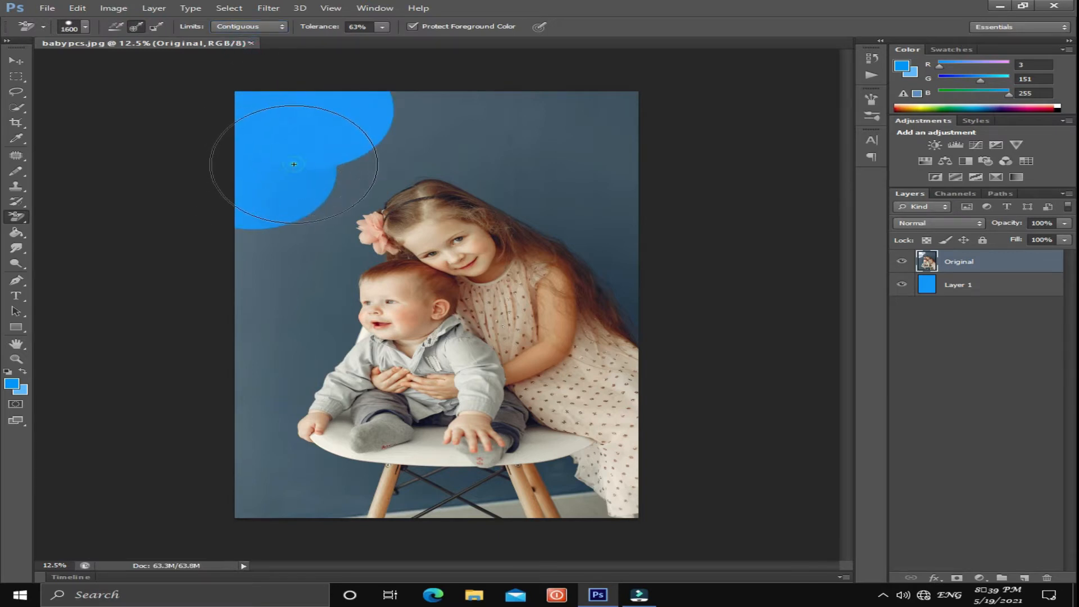
pyautogui.click(429, 114)
pyautogui.click(556, 119)
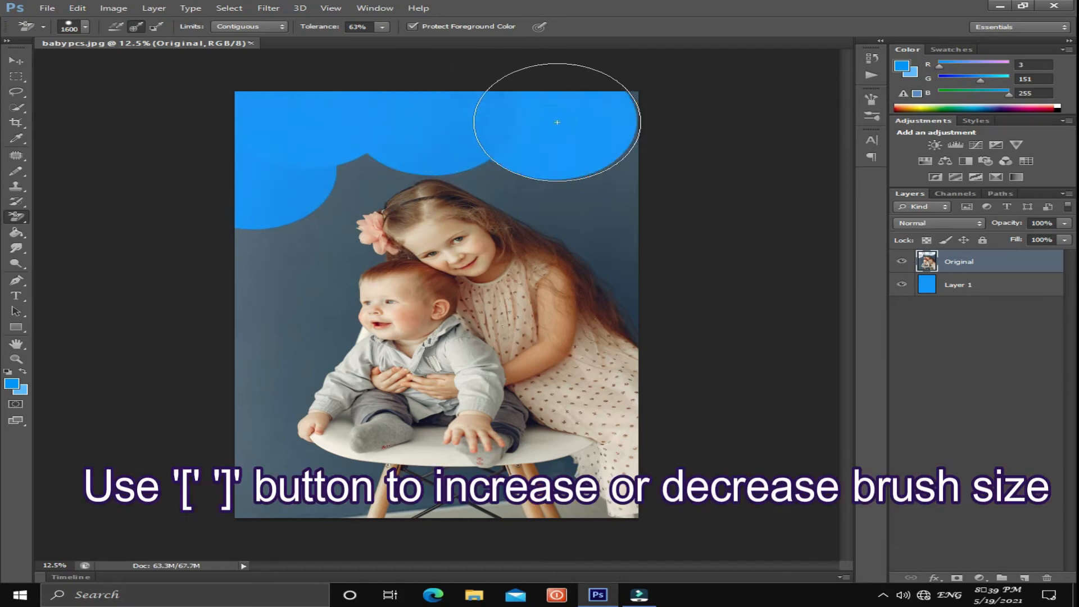
pyautogui.click(630, 98)
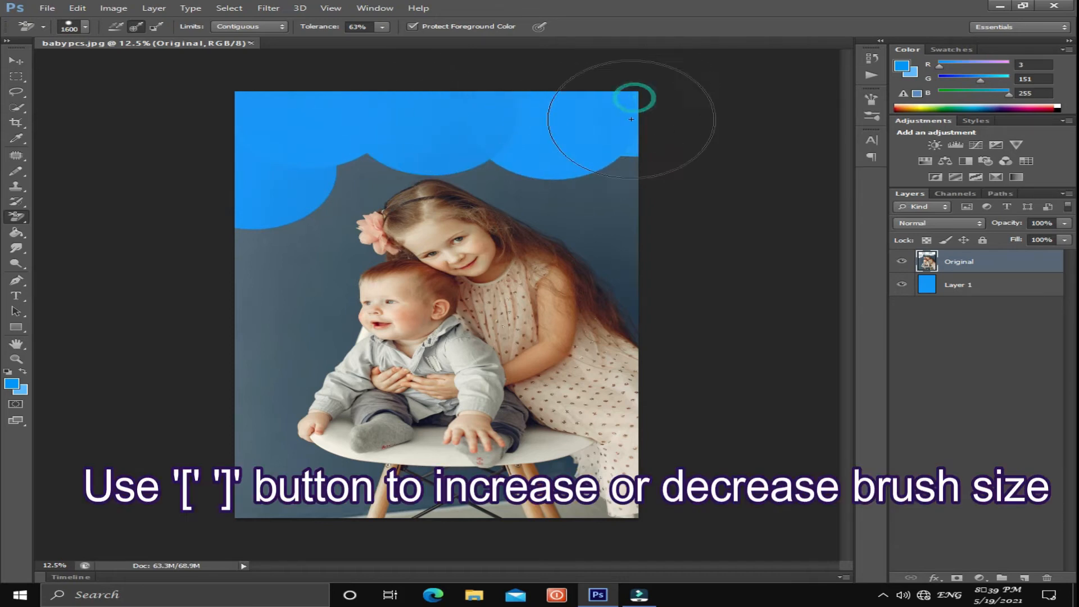
# - Reduce the eraser brush to 1000 and erase the backdrop along the photo's upper right edge, beside the girl's hair
pyautogui.press('[')
pyautogui.press('[')
pyautogui.press('[')
pyautogui.press('[')
pyautogui.press('[')
pyautogui.press('[')
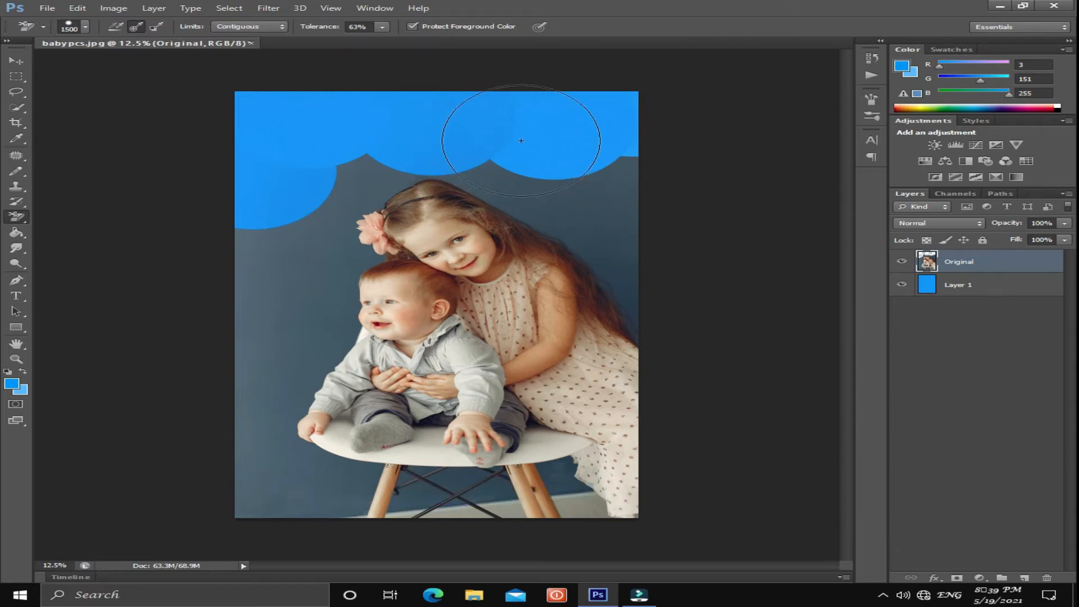
pyautogui.click(592, 183)
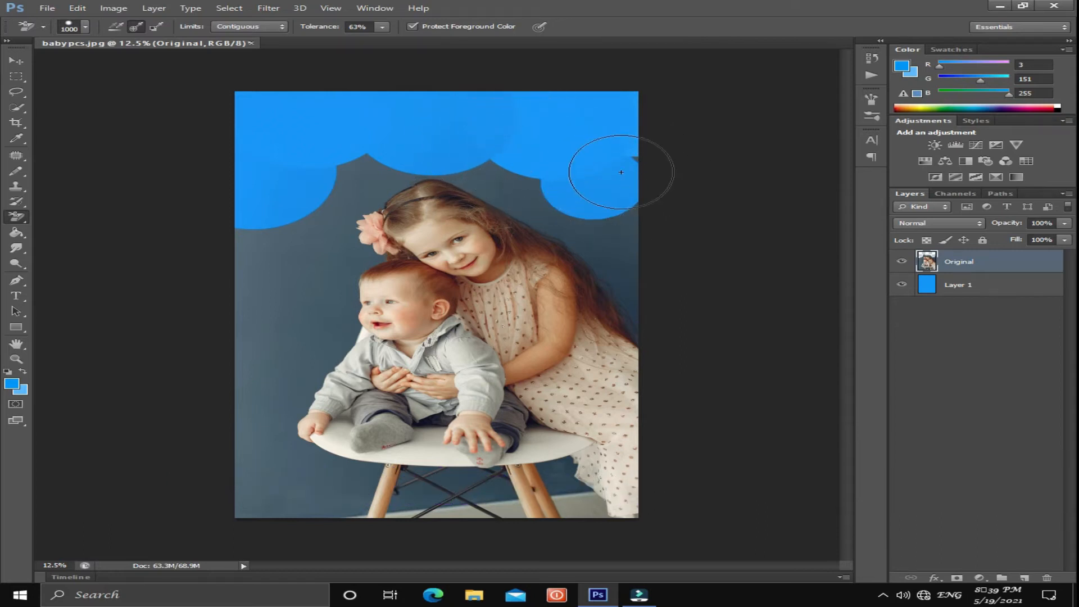
pyautogui.click(634, 161)
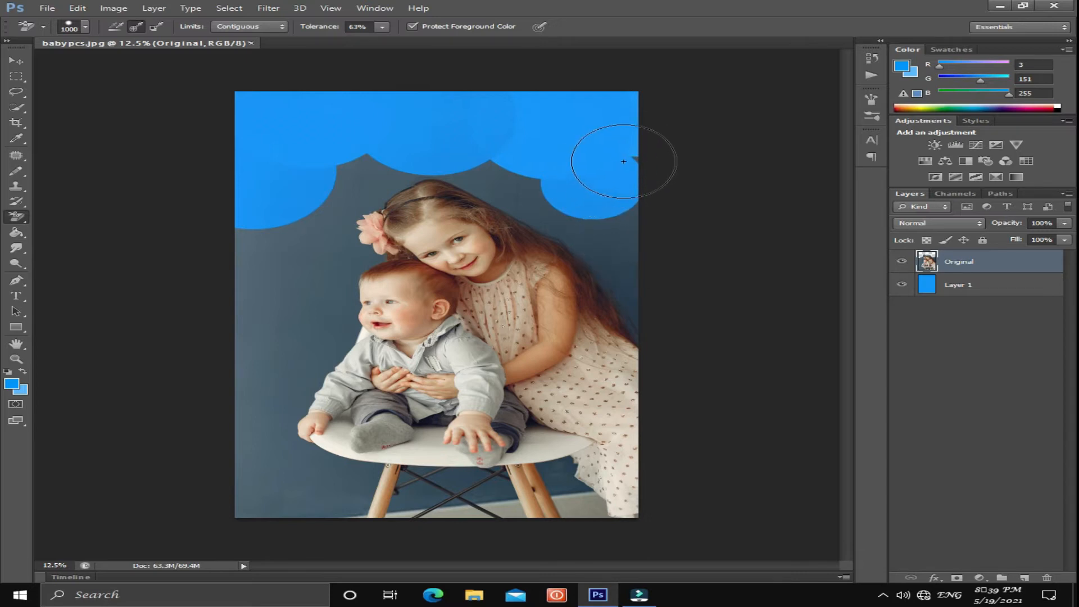
pyautogui.click(636, 158)
pyautogui.click(627, 233)
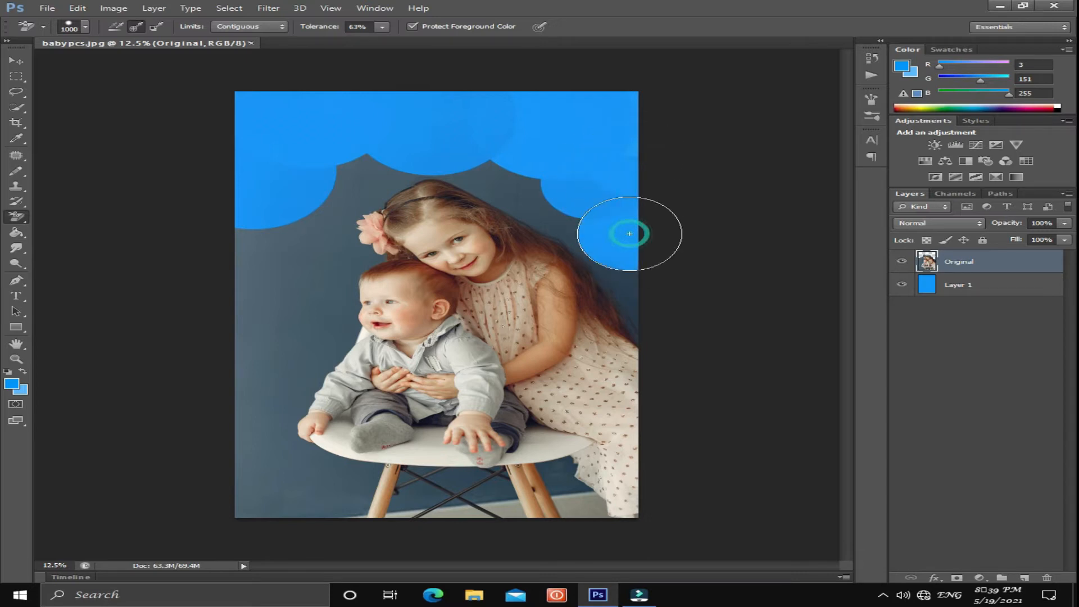
# - Erase the backdrop down the photo's left side beside the baby, enlarging the brush from 1000 up to 1600
pyautogui.click(301, 255)
pyautogui.click(264, 242)
pyautogui.click(269, 309)
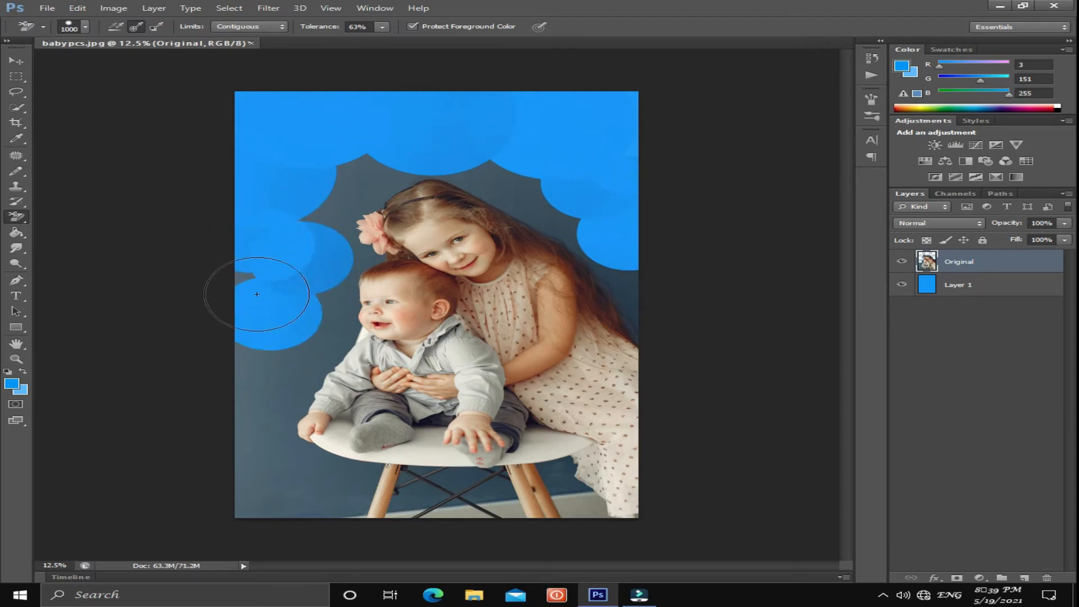
pyautogui.press(']')
pyautogui.press(']')
pyautogui.click(303, 304)
pyautogui.press(']')
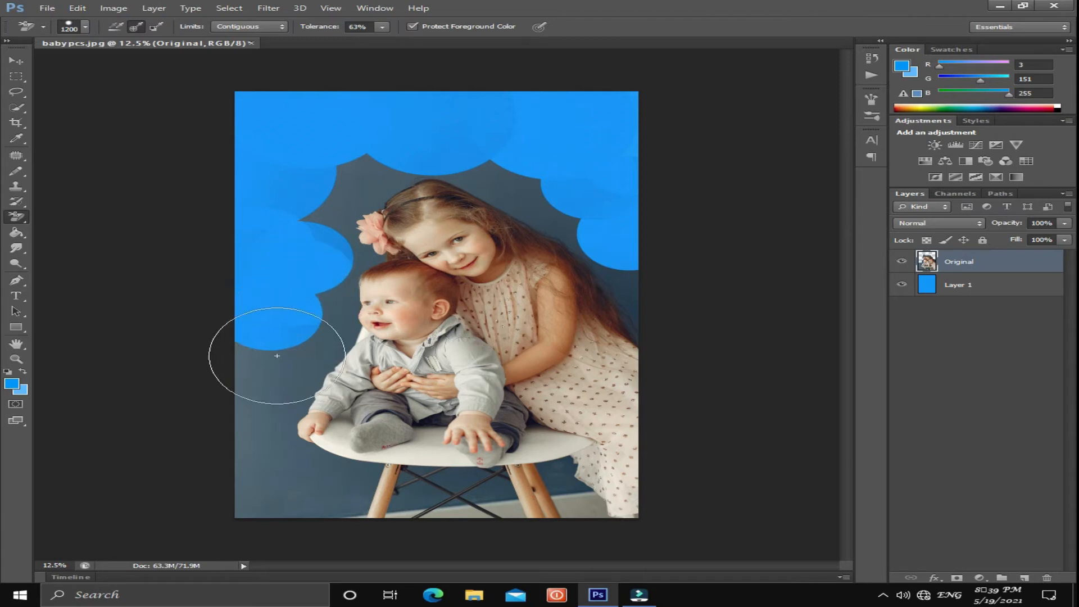
pyautogui.click(271, 352)
pyautogui.press(']')
pyautogui.click(259, 437)
# - Erase the photo's lower left corner with an 1100 brush, then the backdrop by the chair leg and baby's face at 1300
pyautogui.press('[')
pyautogui.press('[')
pyautogui.press('[')
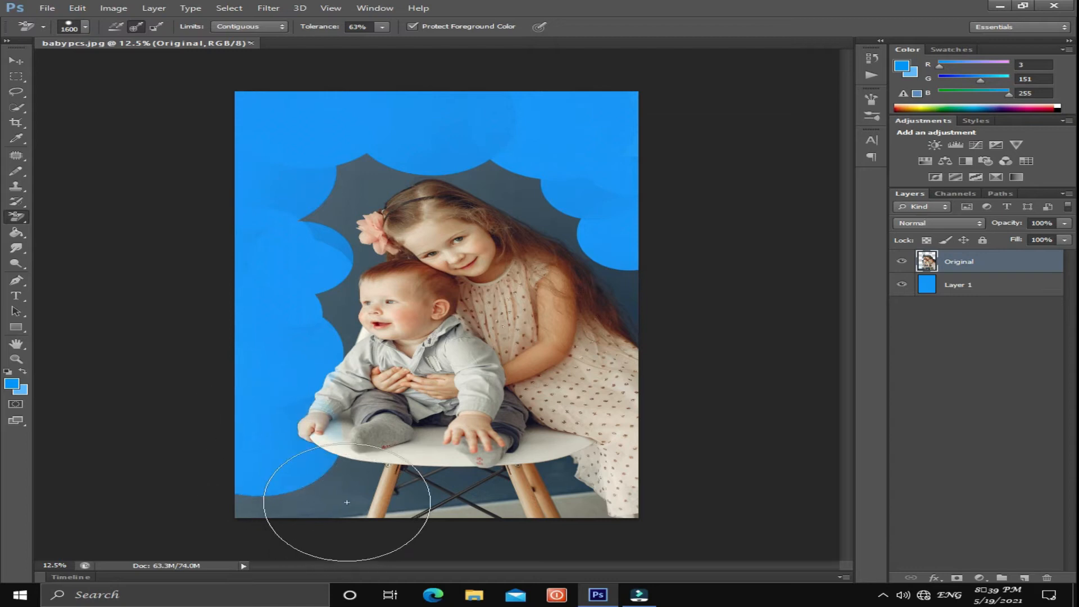
pyautogui.press('[')
pyautogui.press('[')
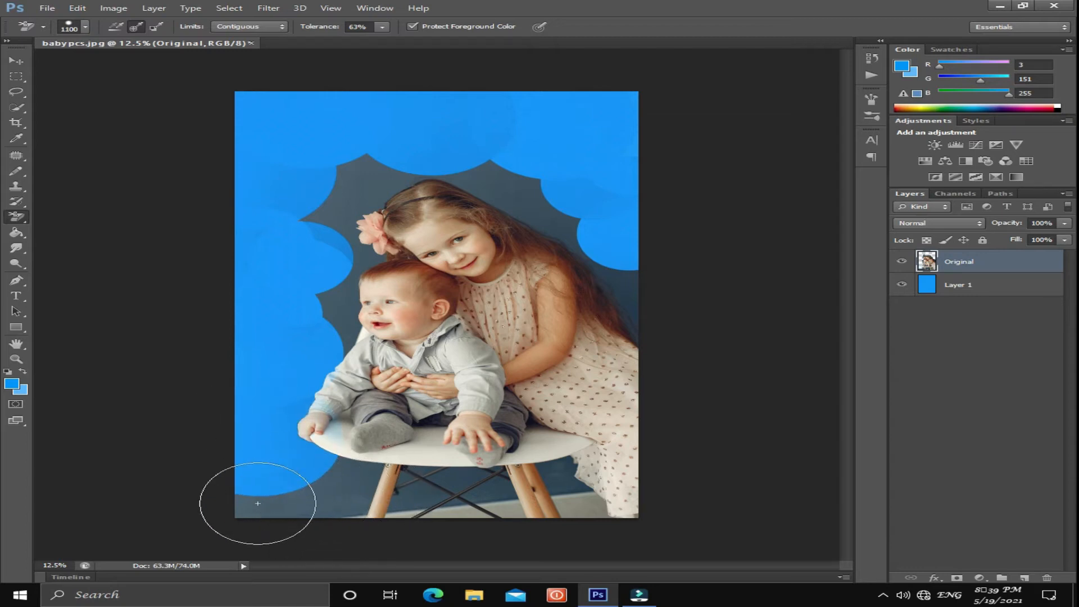
pyautogui.click(259, 498)
pyautogui.press(']')
pyautogui.press(']')
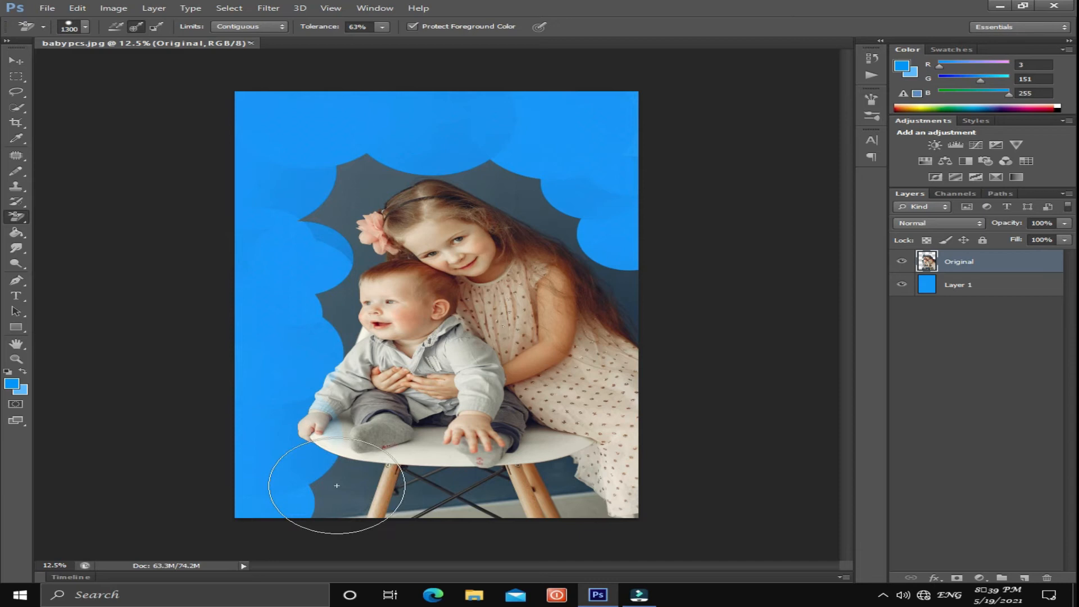
pyautogui.click(336, 486)
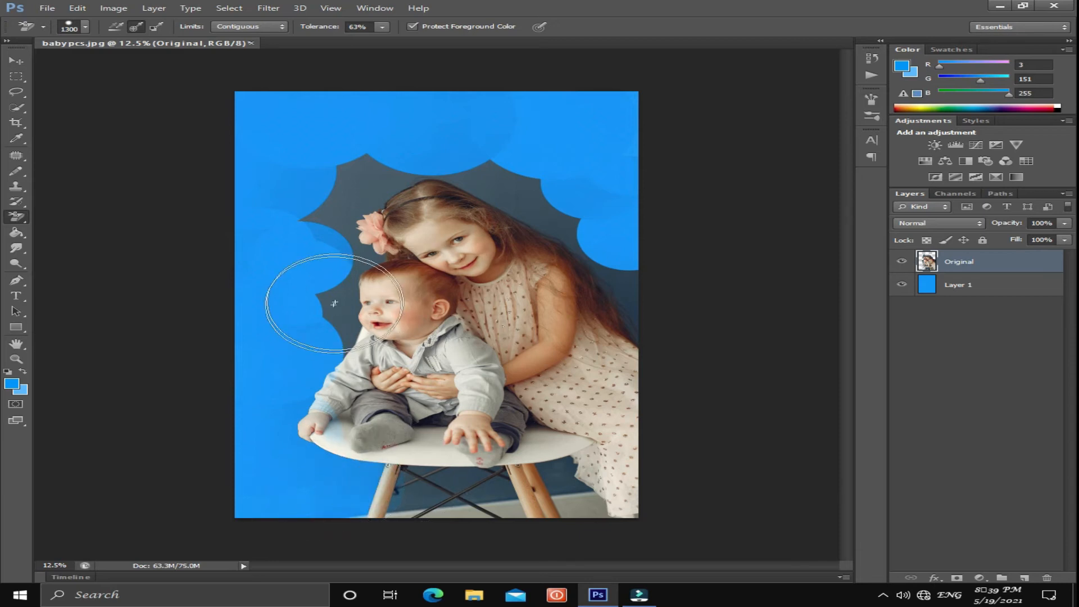
pyautogui.click(311, 308)
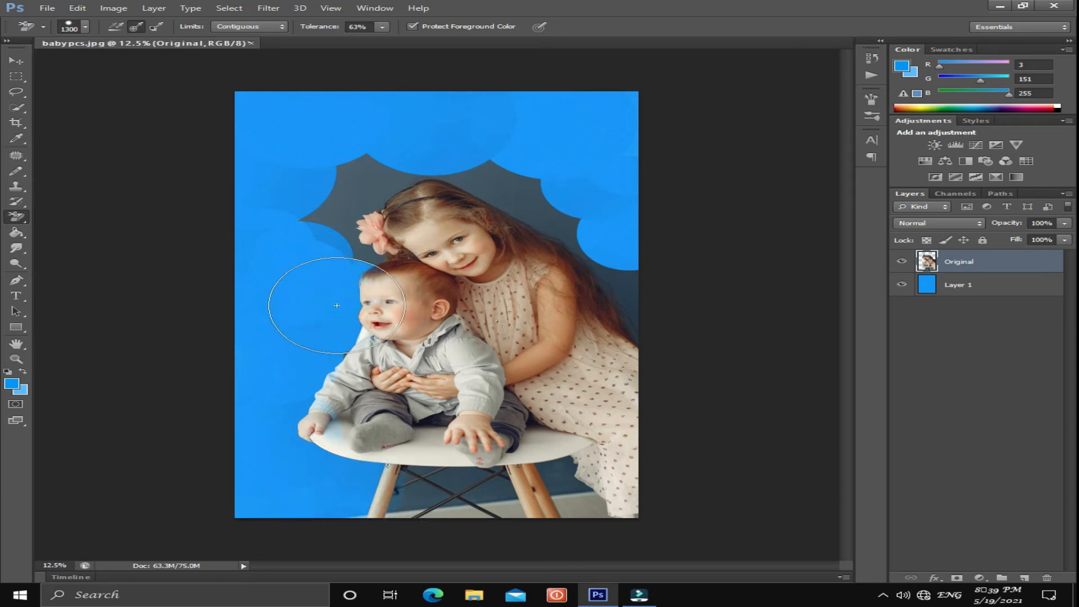
# - Try erasing the backdrop beside the girl's hair flower with a 1300 brush at 63% and 45% tolerance, undoing both attempts
pyautogui.click(339, 211)
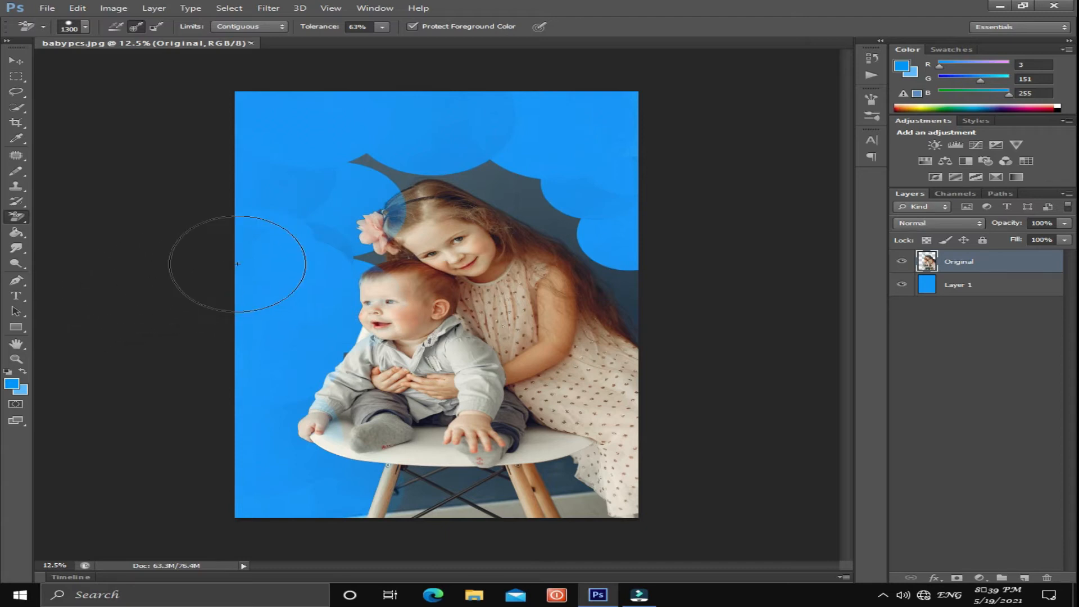
pyautogui.hotkey('ctrl', 'z')
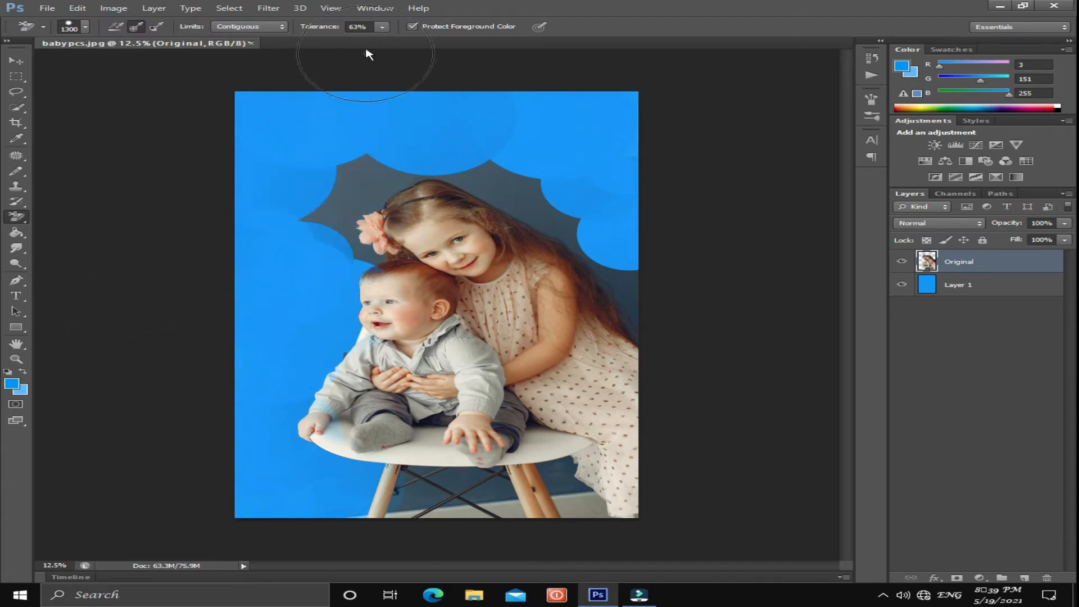
pyautogui.click(383, 27)
pyautogui.moveTo(385, 39); pyautogui.dragTo(367, 41)
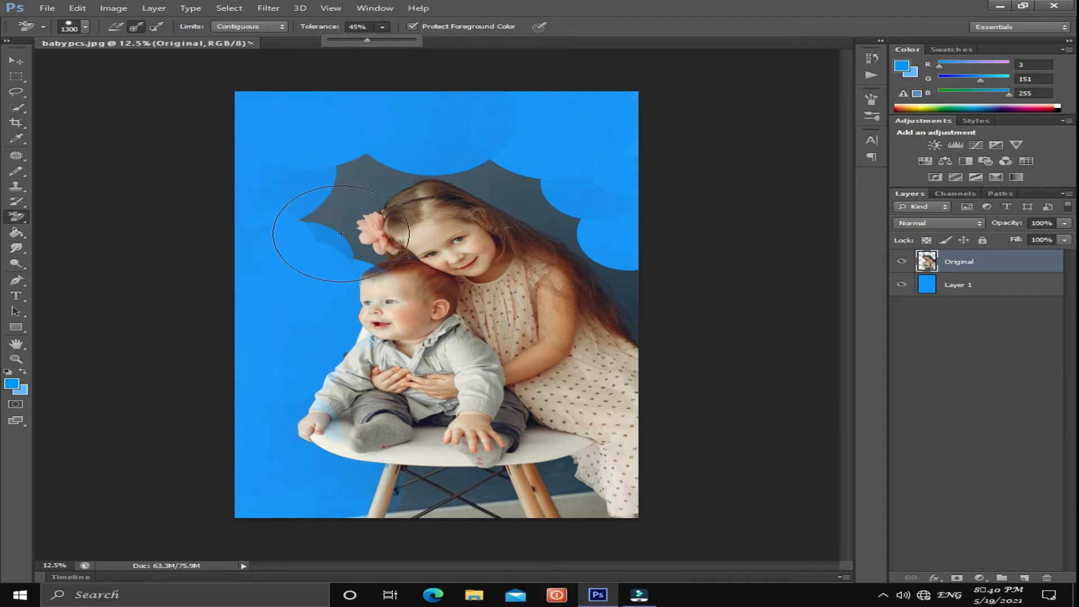
pyautogui.moveTo(329, 220); pyautogui.dragTo(348, 230)
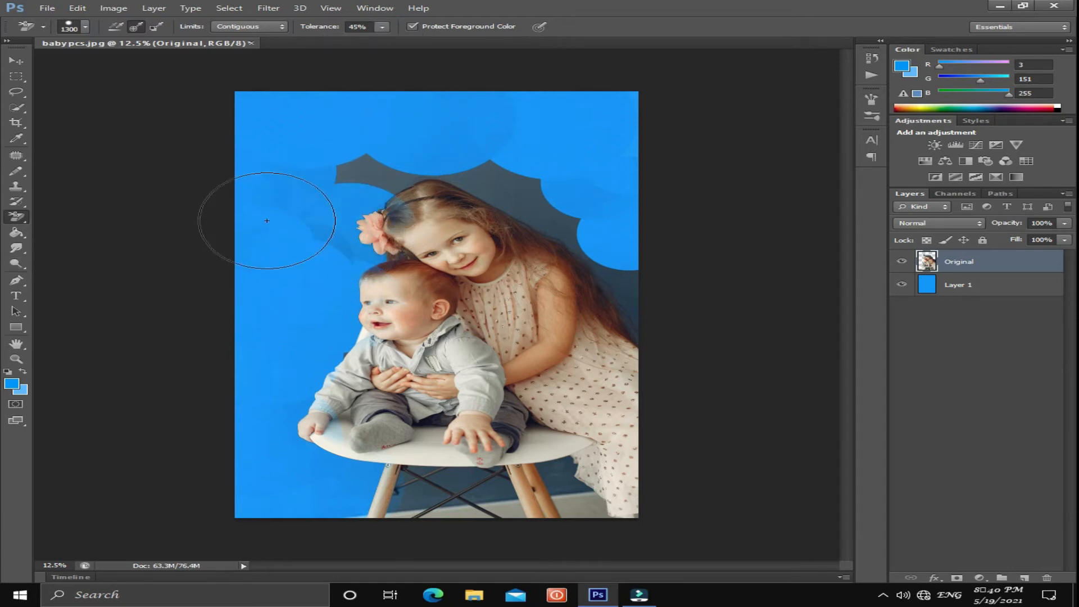
pyautogui.hotkey('ctrl', 'z')
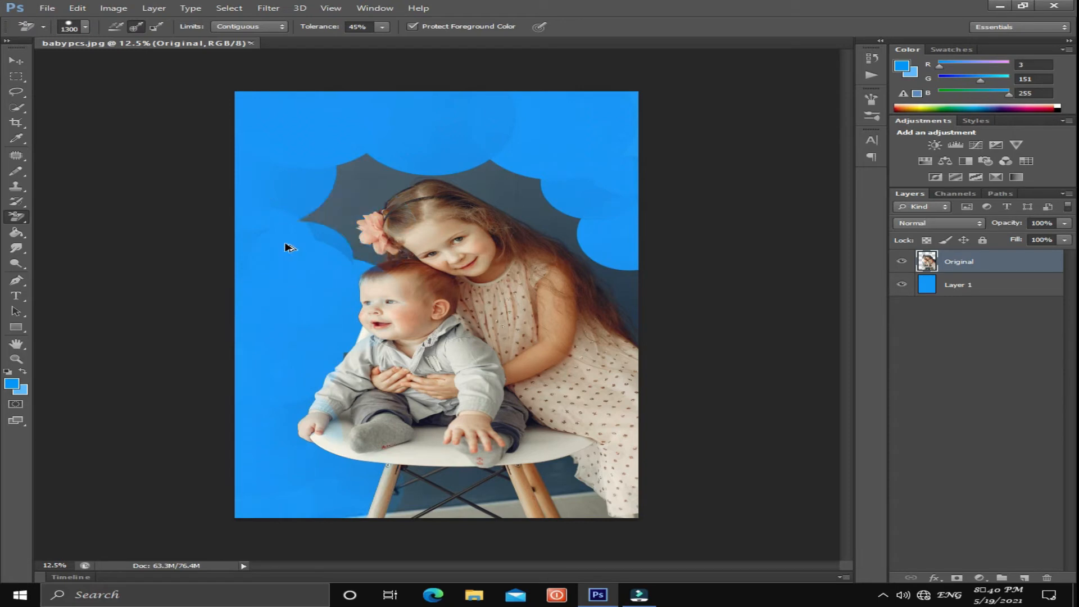
# - Set the eraser tolerance to 27% and erase the backdrop around the girl's hair flower, reducing the brush to 500
pyautogui.click(387, 32)
pyautogui.moveTo(382, 39); pyautogui.dragTo(368, 44)
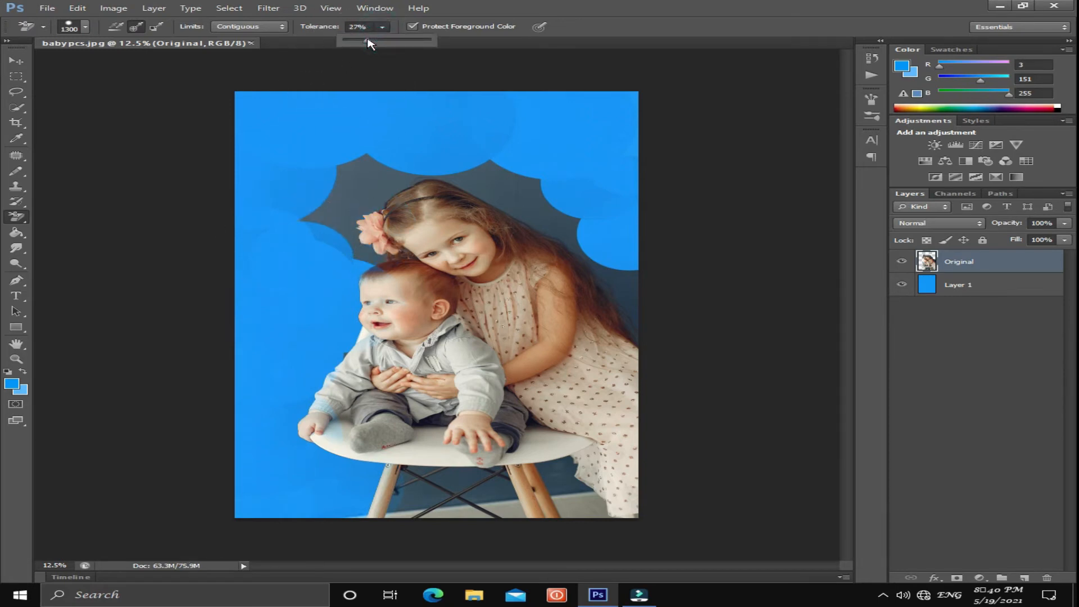
pyautogui.press('[')
pyautogui.press('[')
pyautogui.press('[')
pyautogui.click(341, 213)
pyautogui.press('[')
pyautogui.press('[')
pyautogui.click(364, 254)
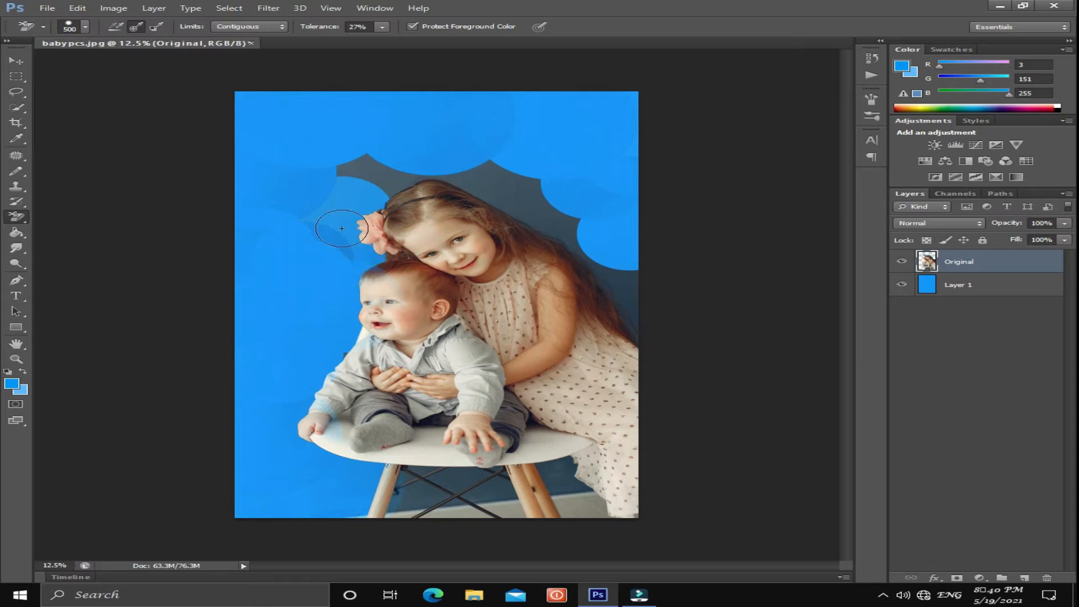
# - Erase the backdrop directly above the girl's head, enlarging the brush from 500 to 700
pyautogui.click(354, 171)
pyautogui.press(']')
pyautogui.press(']')
pyautogui.click(401, 178)
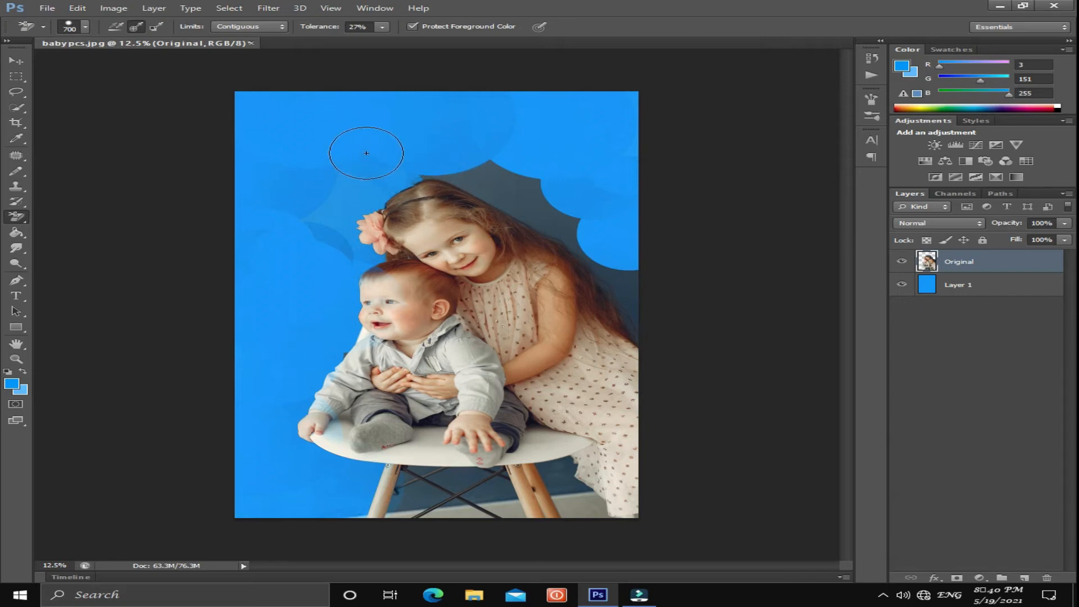
pyautogui.moveTo(366, 154); pyautogui.dragTo(477, 176)
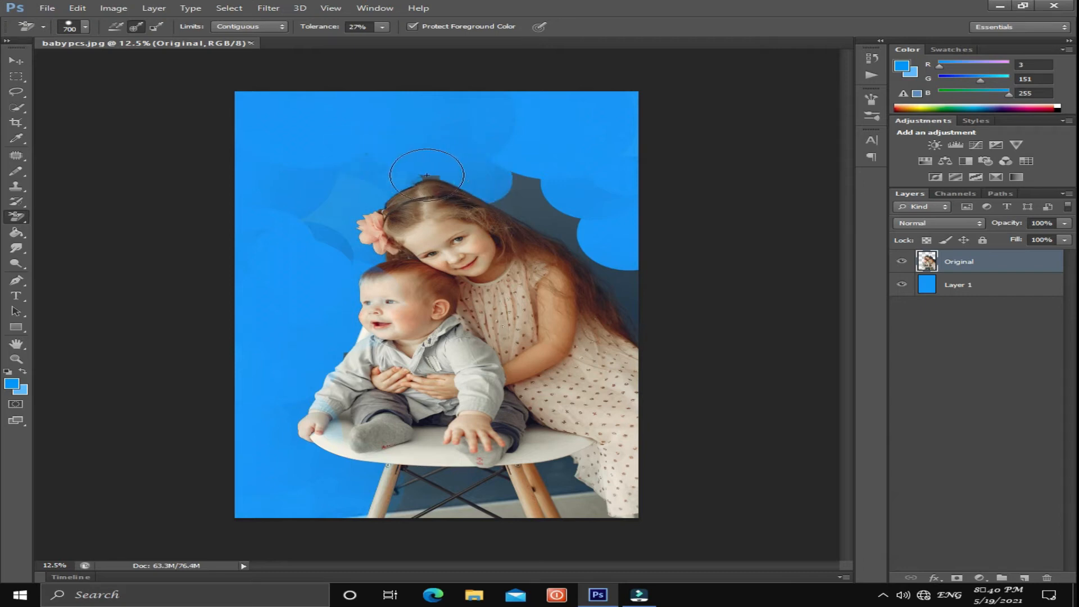
# - Erase the dark backdrop patch to the right of the girl's head with a 700 brush, and enlarge the brush to 800
pyautogui.press(']')
pyautogui.press(']')
pyautogui.press('[')
pyautogui.press('[')
pyautogui.click(518, 193)
pyautogui.press(']')
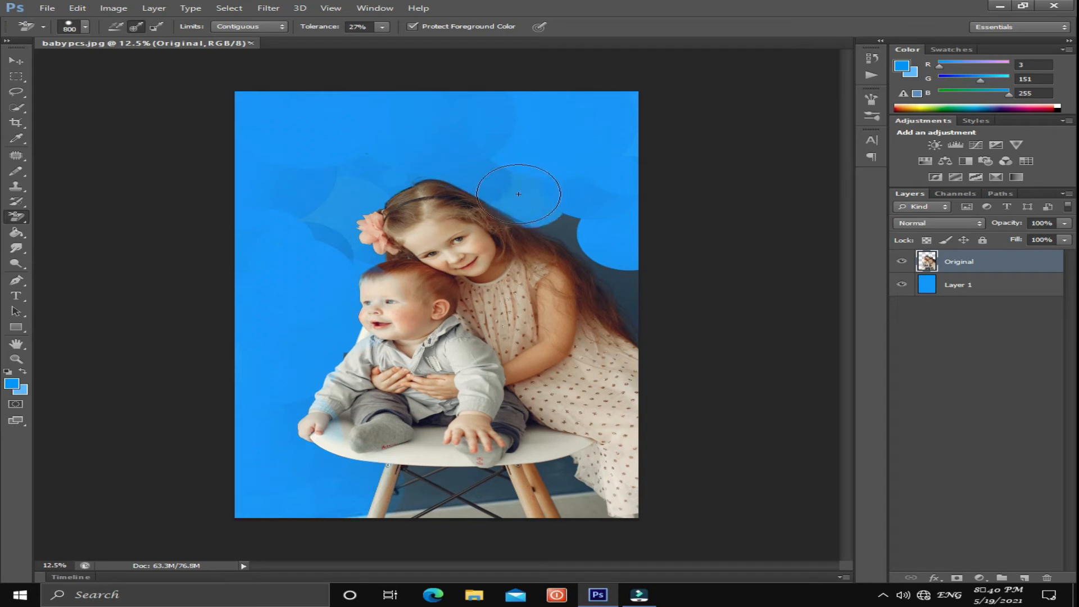
# - Erase the backdrop beside the girl's hair above her shoulder, undoing the stroke at brush size 700 and repeating it at 500
pyautogui.press('[')
pyautogui.click(566, 220)
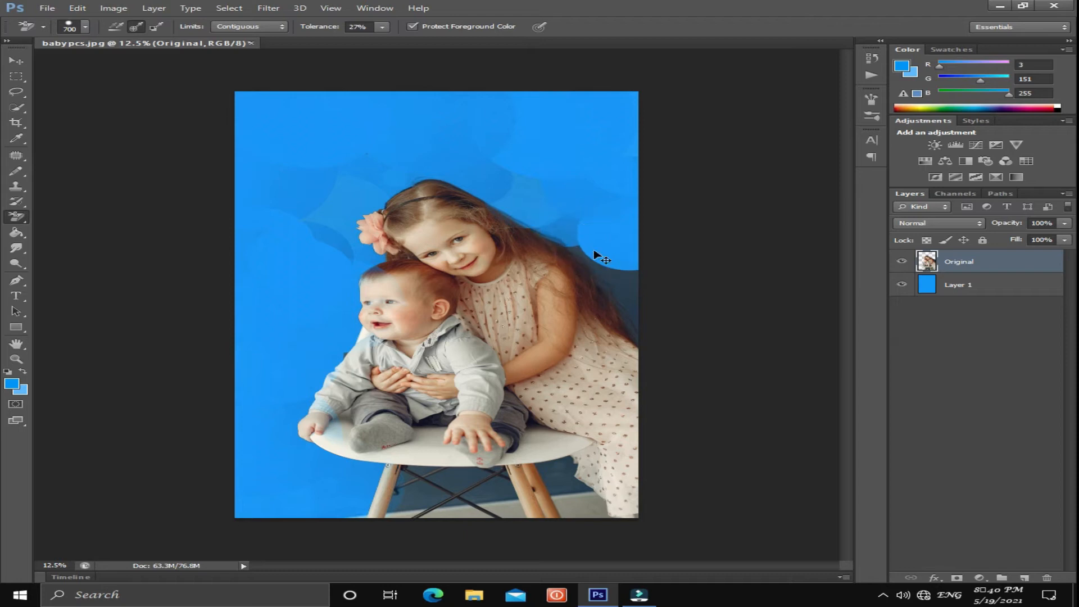
pyautogui.hotkey('ctrl', 'z')
pyautogui.press('[')
pyautogui.press('[')
pyautogui.moveTo(565, 229); pyautogui.dragTo(558, 224)
# - Lower the tolerance to 14%, enlarge the brush to 1800, and erase the backdrop between the girl's long hair and the photo's right edge
pyautogui.press(']')
pyautogui.press(']')
pyautogui.press(']')
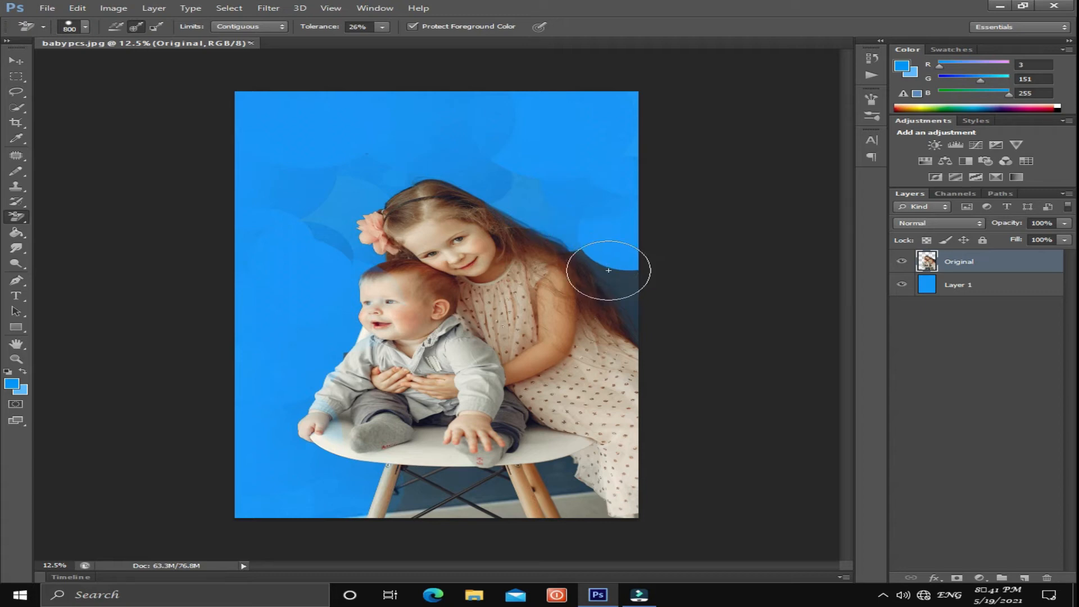
pyautogui.press('1')
pyautogui.press('4')
pyautogui.press(']')
pyautogui.press(']')
pyautogui.press(']')
pyautogui.press(']')
pyautogui.press(']')
pyautogui.press(']')
pyautogui.press(']')
pyautogui.press(']')
pyautogui.press(']')
pyautogui.press(']')
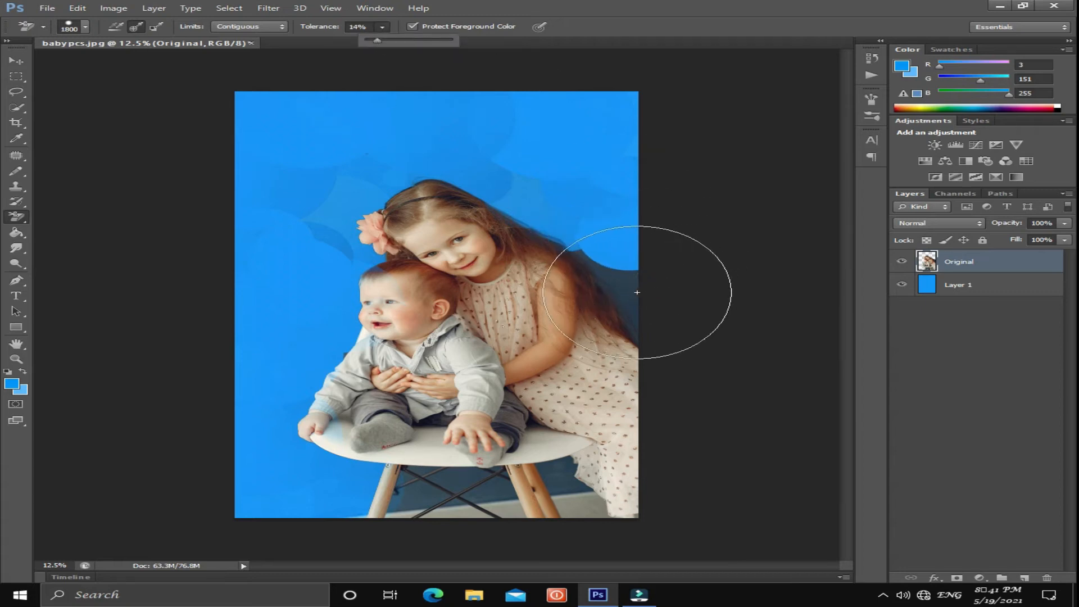
pyautogui.click(635, 288)
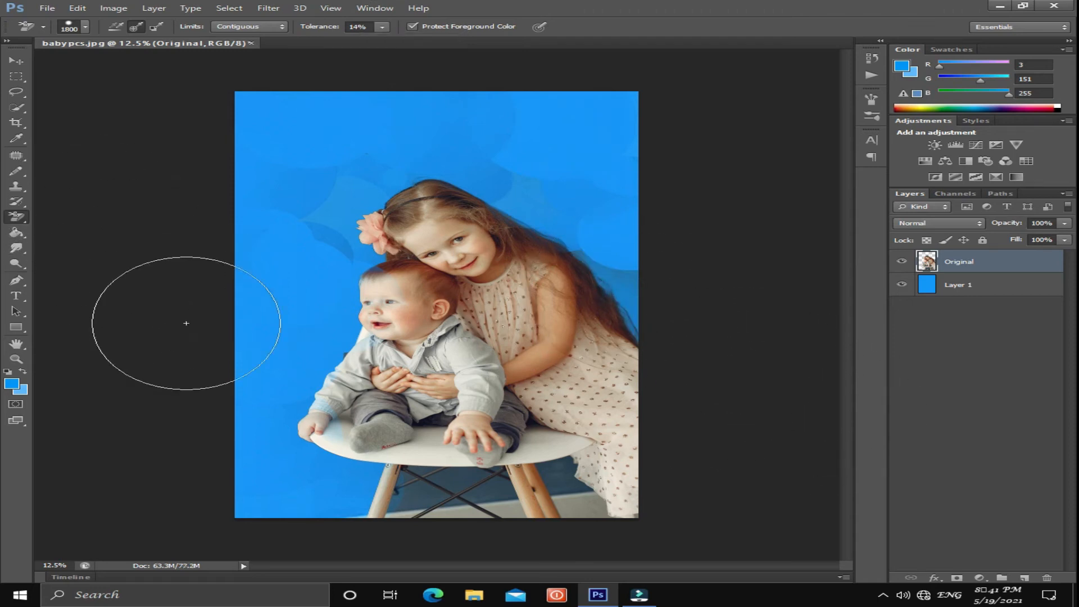
# - Set the tolerance to 27% and, with a 400 brush, erase the backdrop between the right chair legs and the dress
pyautogui.click(382, 27)
pyautogui.moveTo(381, 40); pyautogui.dragTo(394, 40)
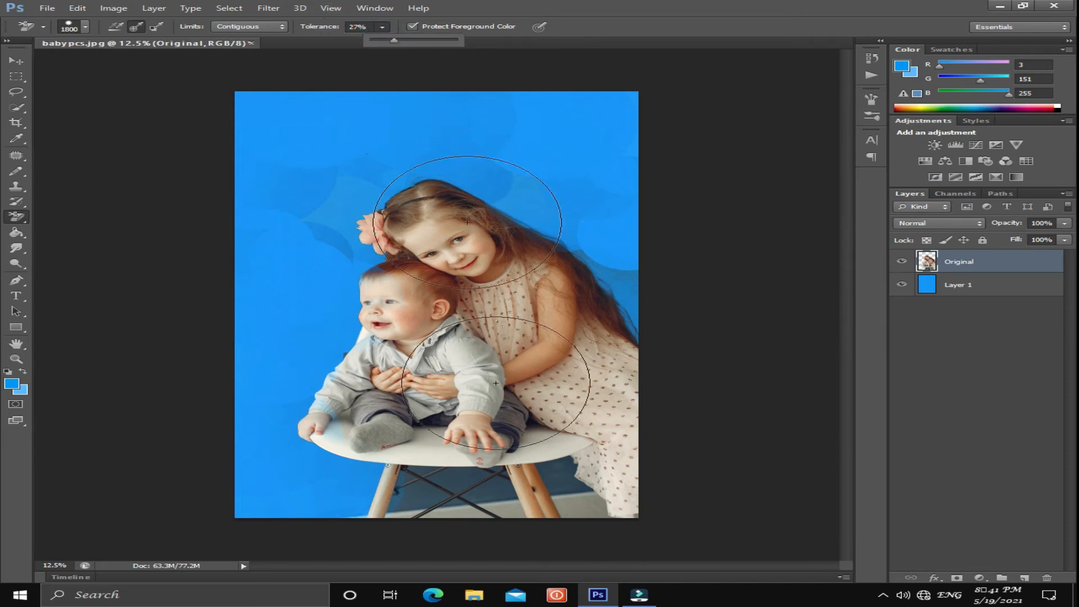
pyautogui.press('[')
pyautogui.press('[')
pyautogui.press('[')
pyautogui.press('[')
pyautogui.press('[')
pyautogui.press('[')
pyautogui.press('[')
pyautogui.press('[')
pyautogui.press('[')
pyautogui.press('[')
pyautogui.click(562, 479)
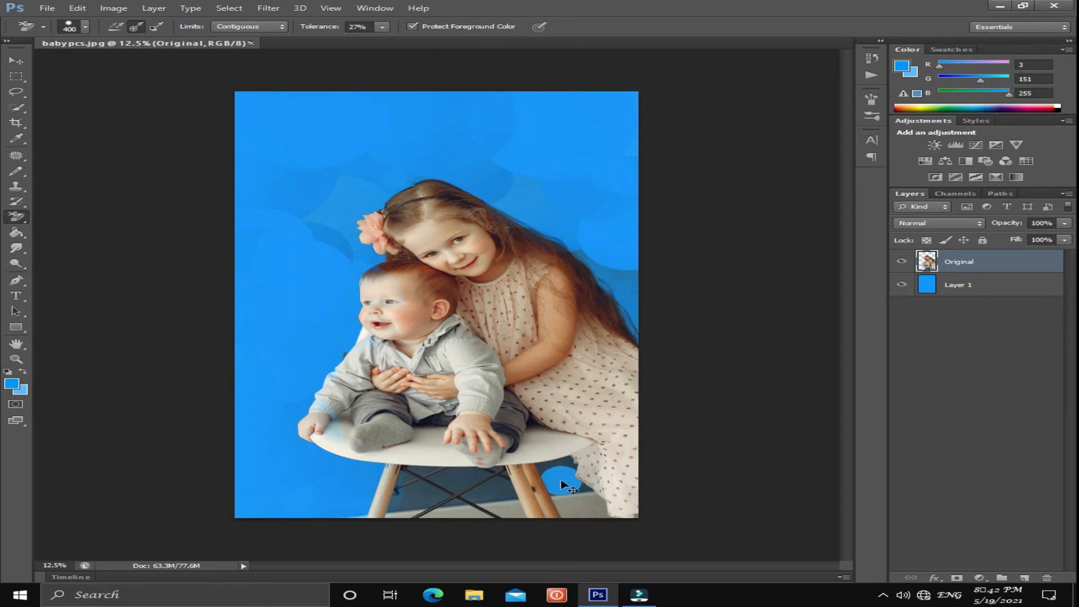
# - Erase the dark backdrop under the seat between the chair legs, undoing the first stroke and enlarging the brush to 600
pyautogui.click(491, 492)
pyautogui.hotkey('ctrl', 'z')
pyautogui.press(']')
pyautogui.press(']')
pyautogui.press(']')
pyautogui.press(']')
pyautogui.click(494, 490)
pyautogui.click(450, 479)
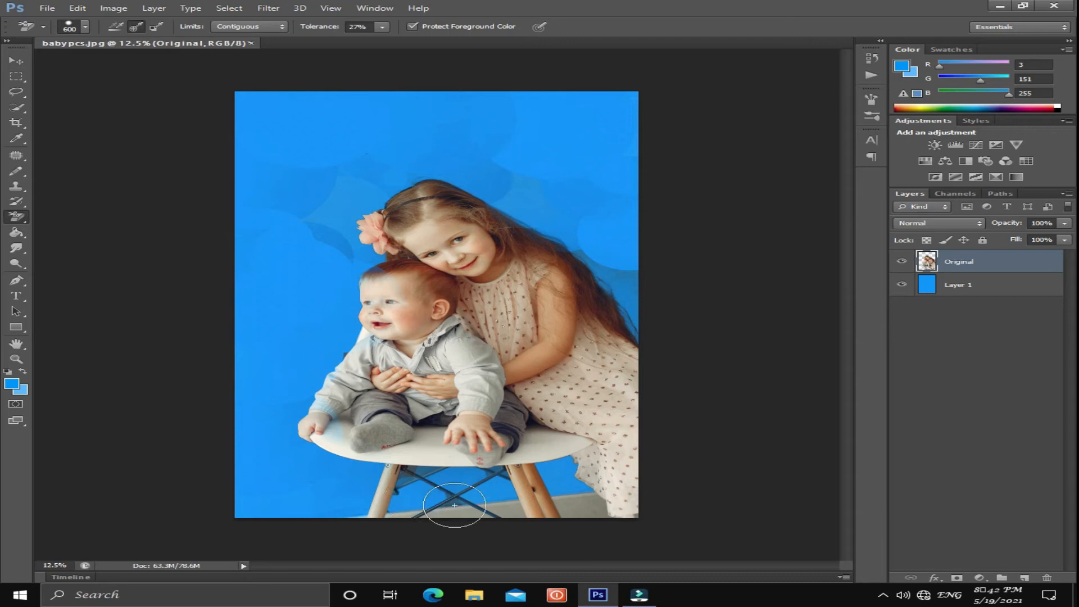
# - Erase the leftover backdrop beside the left chair leg under the seat with a smaller brush
pyautogui.press('[')
pyautogui.press('[')
pyautogui.press('[')
pyautogui.click(405, 477)
pyautogui.press(']')
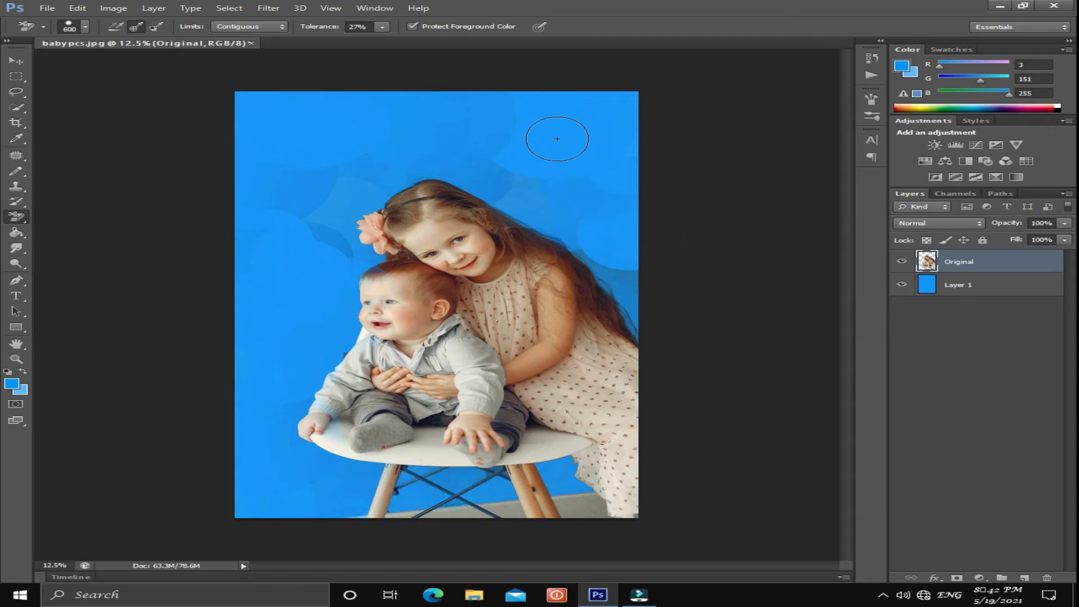
# - Select the blue Layer 1 and hide it to expose leftover haze around the cutout
pyautogui.click(983, 288)
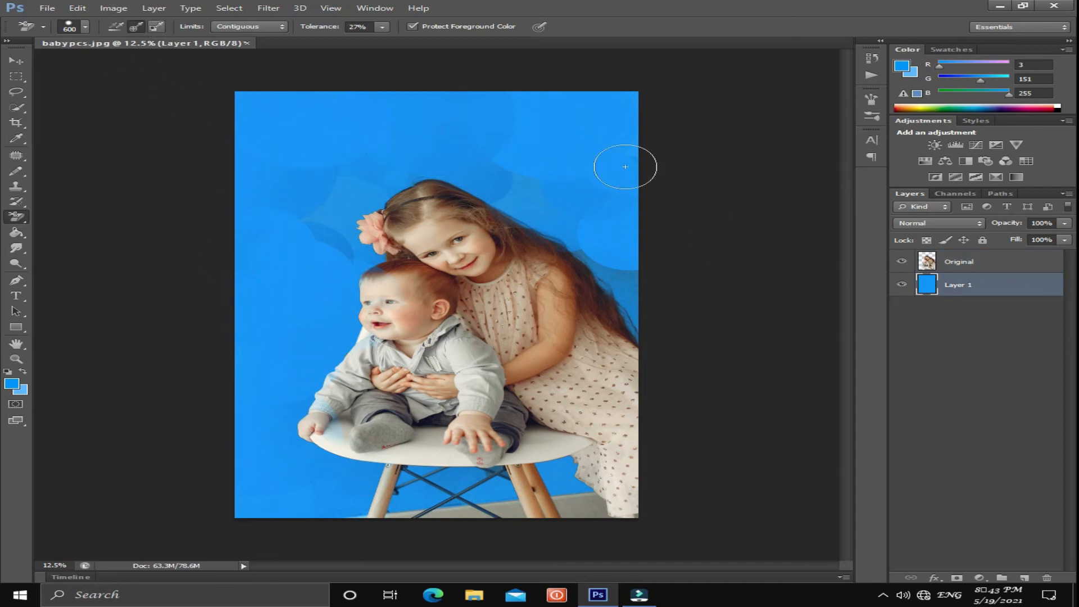
pyautogui.click(902, 285)
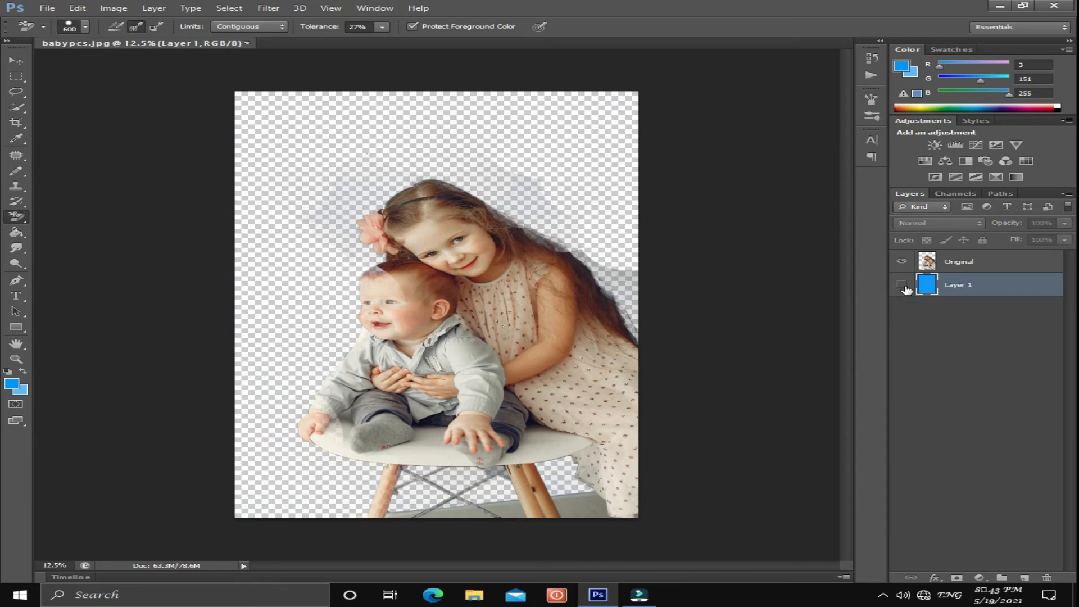
pyautogui.click(903, 285)
pyautogui.click(903, 285)
# - On the Original layer, erase the leftover haze to the right of the girl's hair with the Eraser Tool at size 400
pyautogui.rightClick(21, 222)
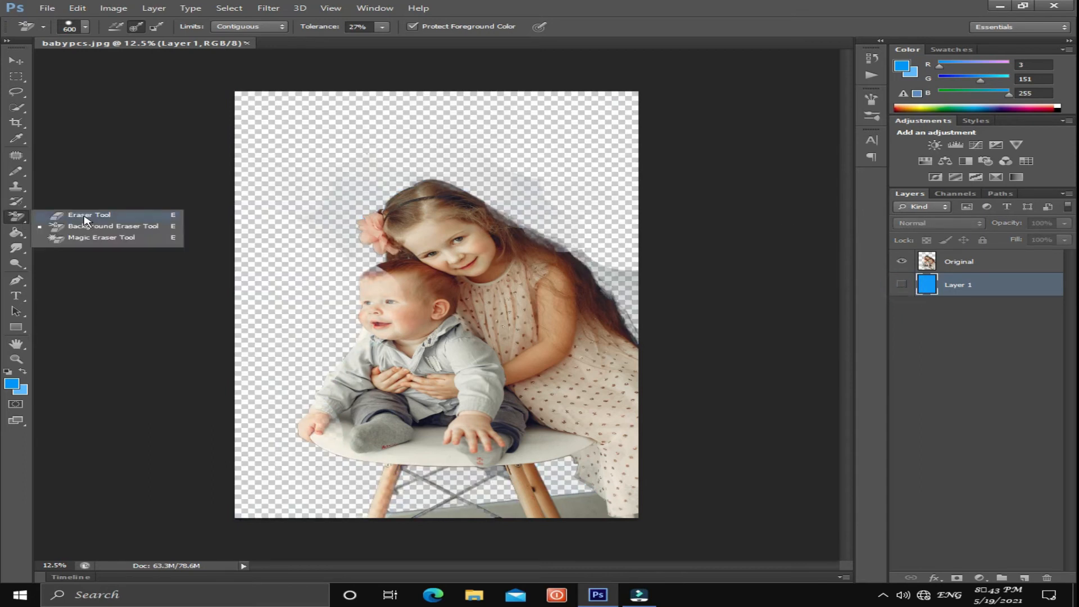
pyautogui.click(84, 209)
pyautogui.rightClick(21, 219)
pyautogui.click(61, 228)
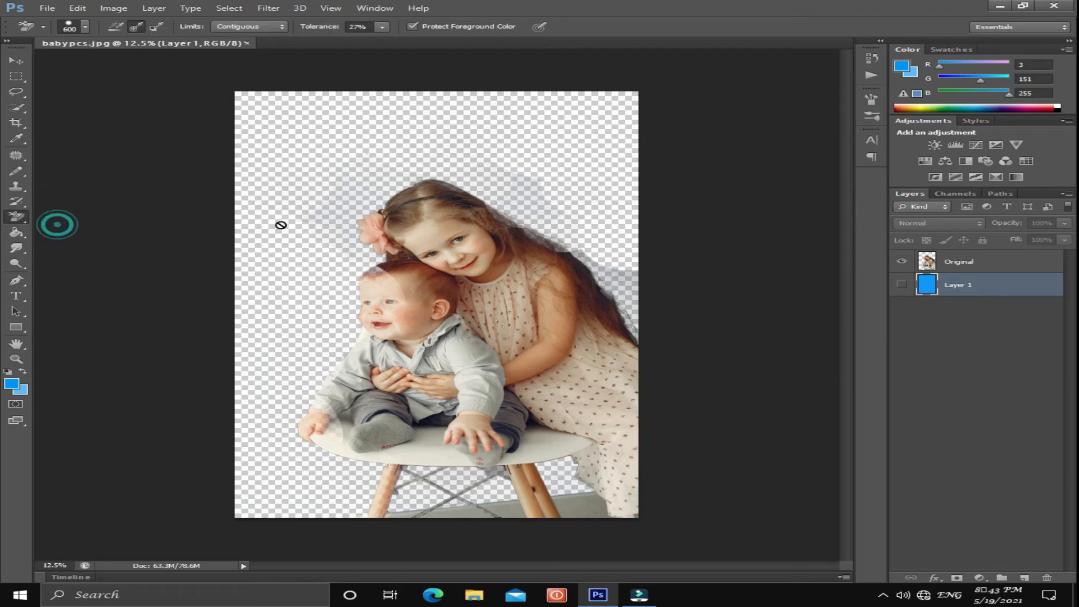
pyautogui.click(1016, 264)
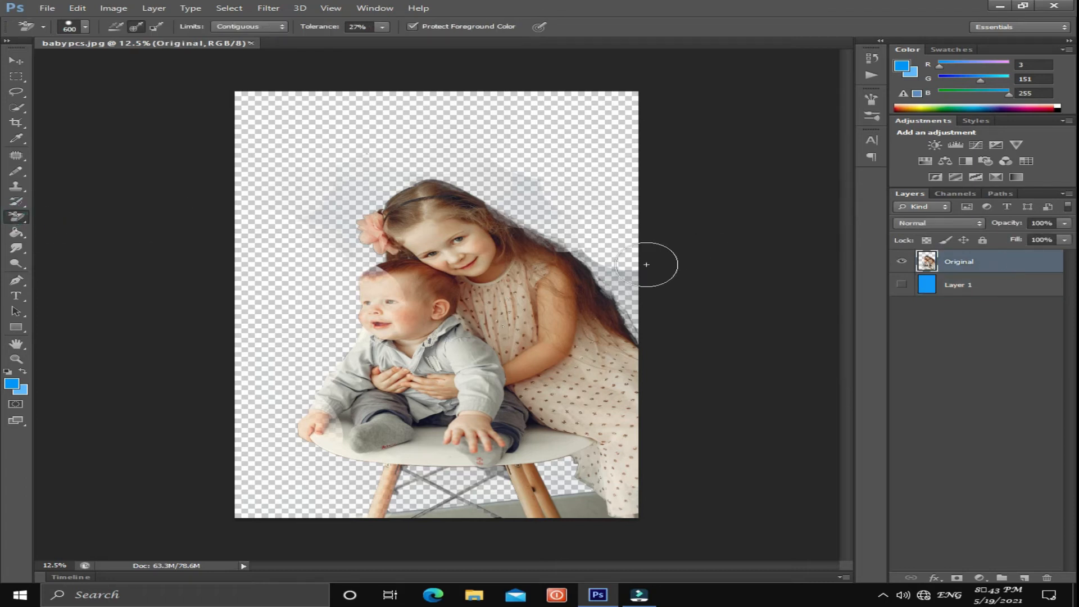
pyautogui.rightClick(20, 218)
pyautogui.click(57, 216)
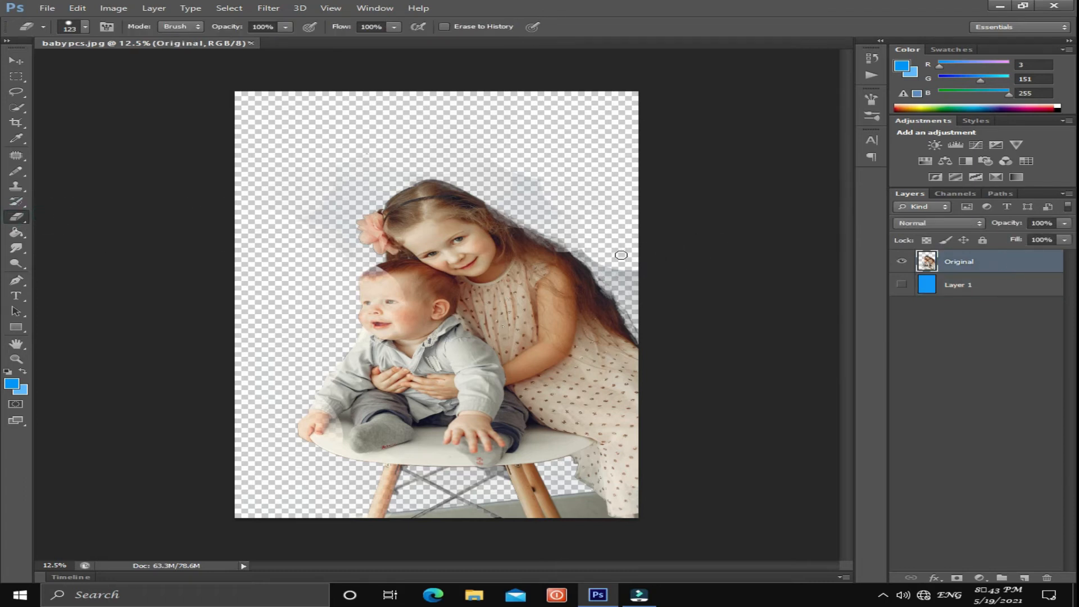
pyautogui.moveTo(547, 192)
pyautogui.mouseDown()
pyautogui.moveTo(494, 162)
pyautogui.moveTo(612, 255)
pyautogui.moveTo(646, 298)
pyautogui.mouseUp()
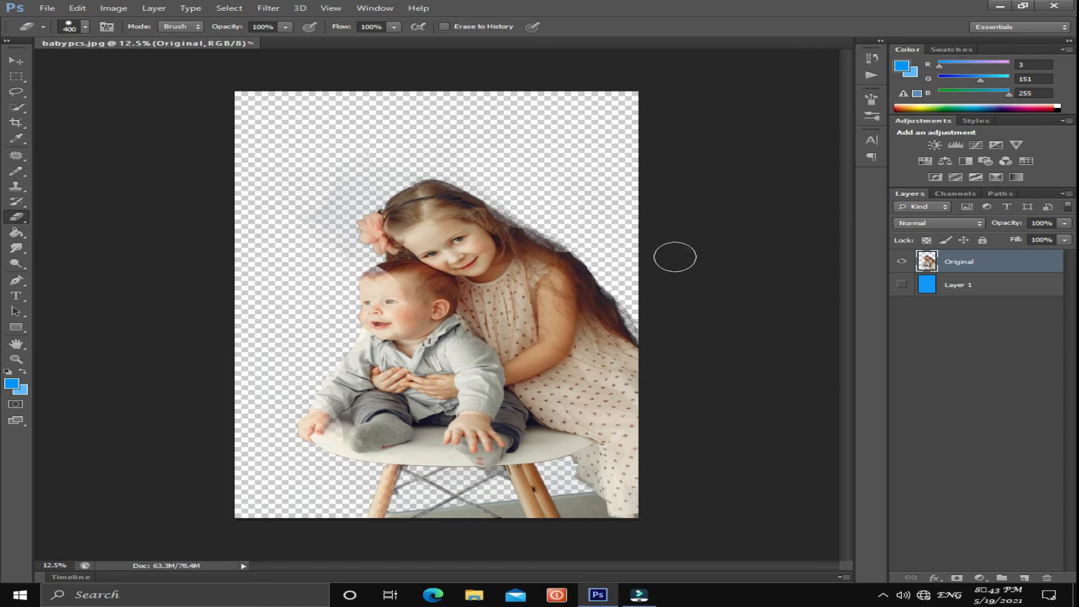
pyautogui.moveTo(674, 256); pyautogui.dragTo(648, 268)
pyautogui.moveTo(526, 180)
pyautogui.mouseDown()
pyautogui.moveTo(540, 211)
pyautogui.moveTo(638, 271)
pyautogui.moveTo(658, 306)
pyautogui.moveTo(604, 252)
pyautogui.mouseUp()
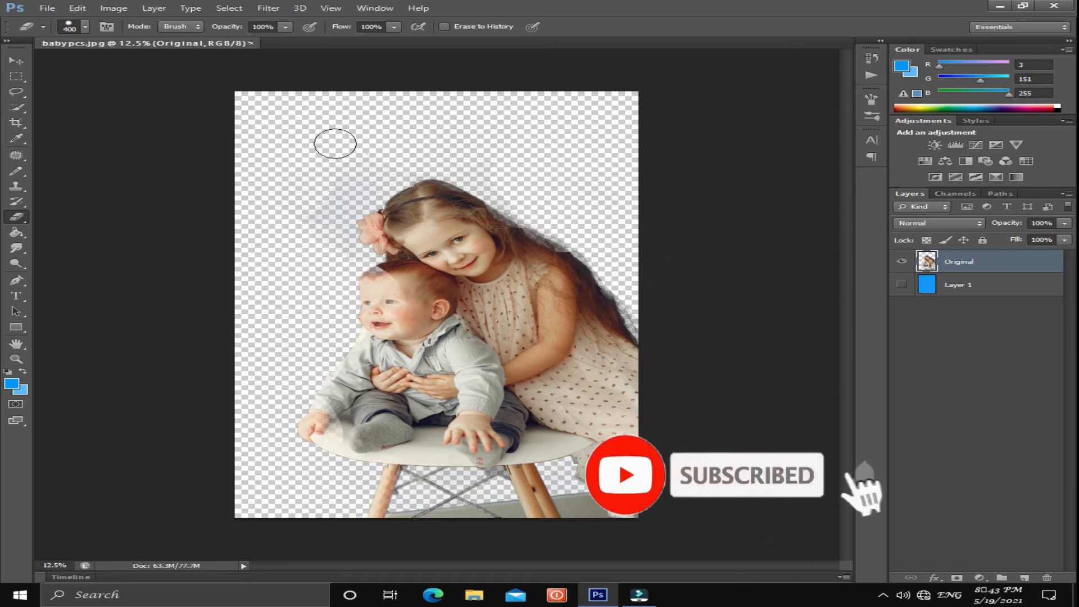
pyautogui.click(412, 308)
pyautogui.hotkey('ctrl', 'z')
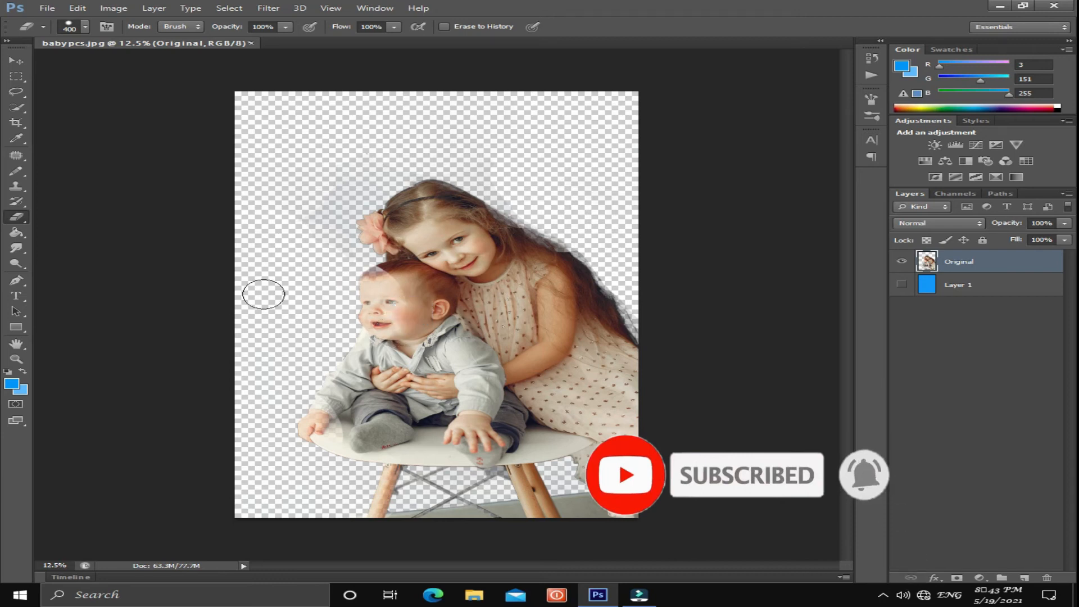
# - Show Layer 1 again and shift its colour to a deep blue with Hue/Saturation
pyautogui.click(900, 288)
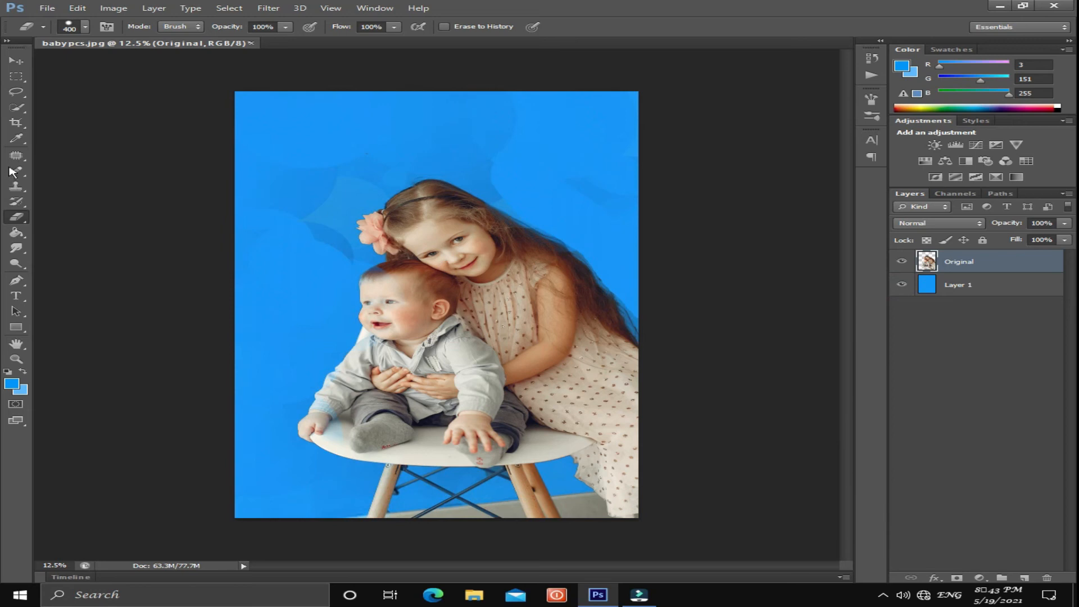
pyautogui.click(111, 9)
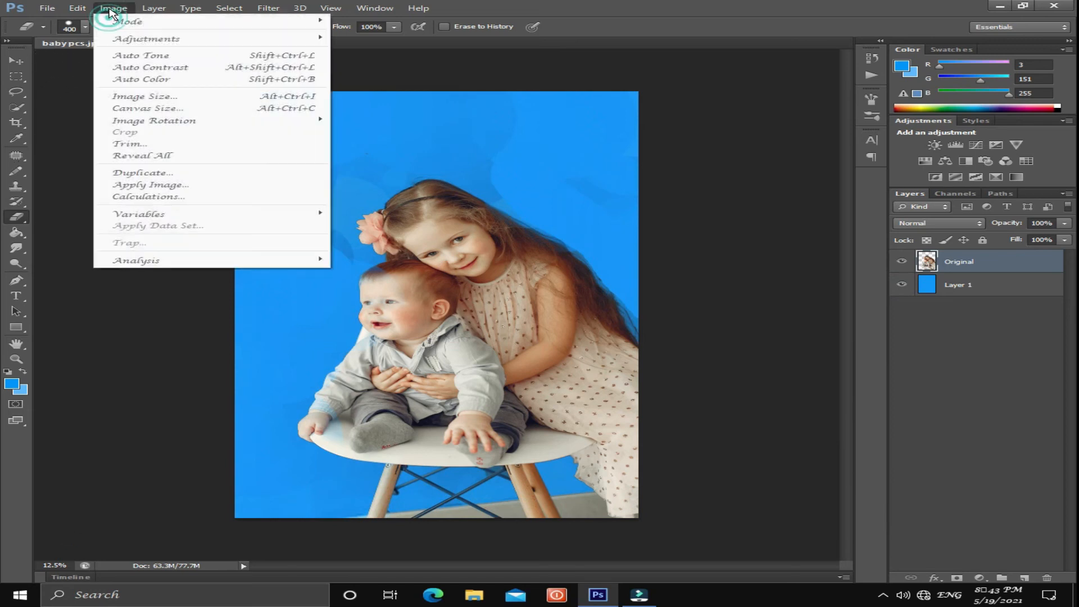
pyautogui.click(995, 289)
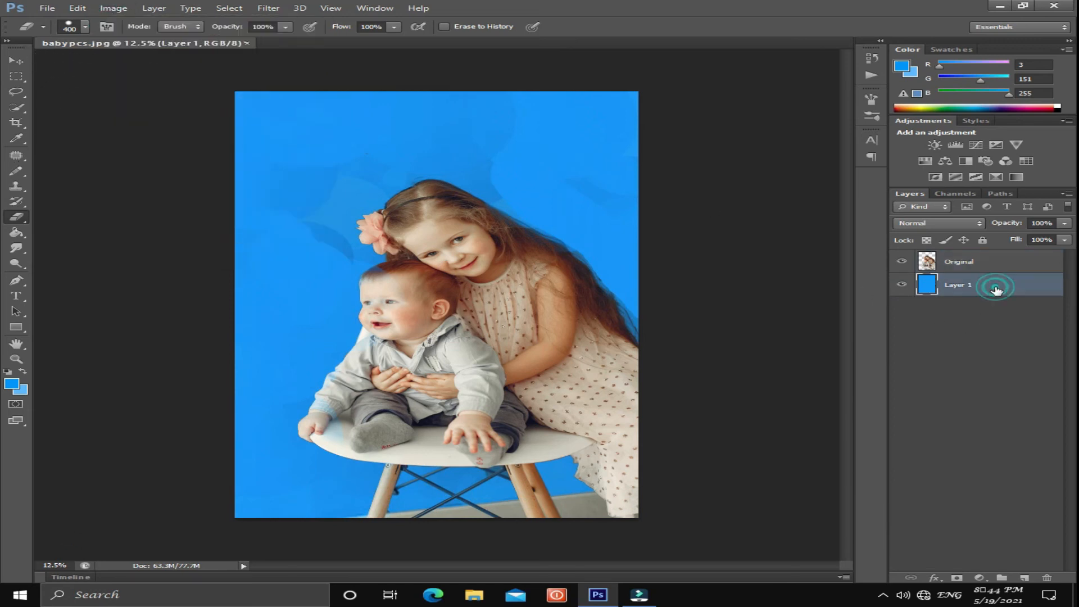
pyautogui.click(123, 9)
pyautogui.moveTo(153, 41)
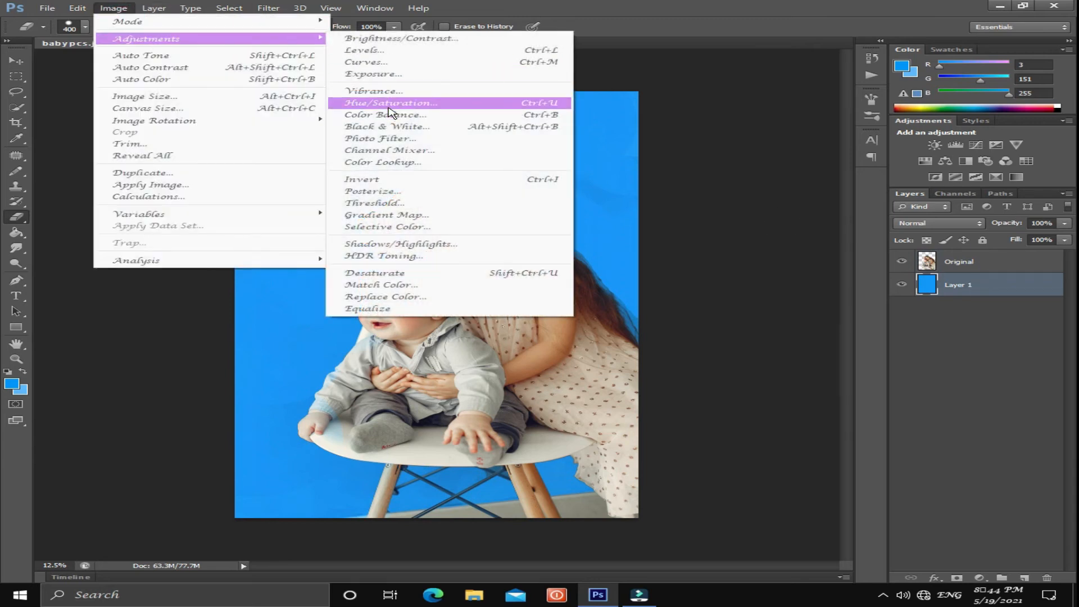
pyautogui.click(390, 103)
pyautogui.moveTo(705, 168); pyautogui.dragTo(827, 168)
pyautogui.moveTo(790, 238); pyautogui.dragTo(818, 241)
pyautogui.click(990, 180)
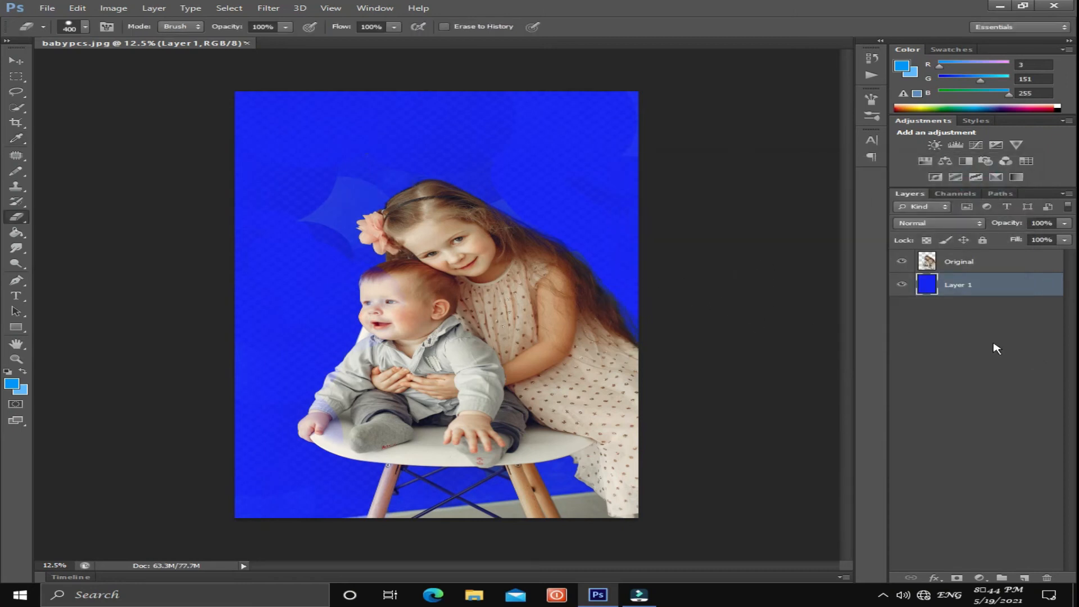
# - Open background12.jpg and copy its entire image into babypcs.jpg as a layer between Original and Layer 1
pyautogui.click(46, 10)
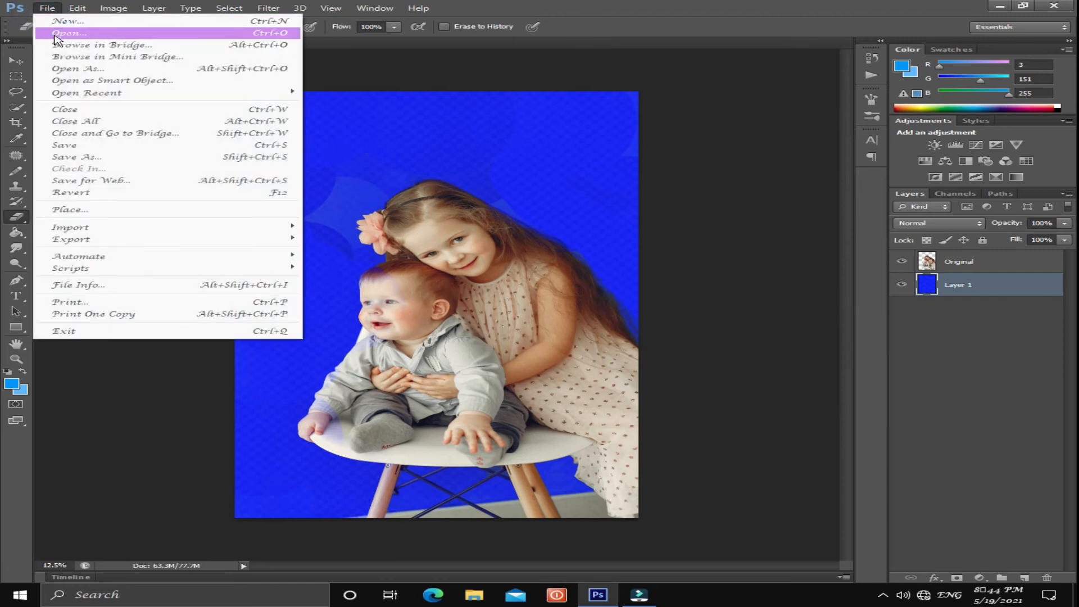
pyautogui.click(48, 29)
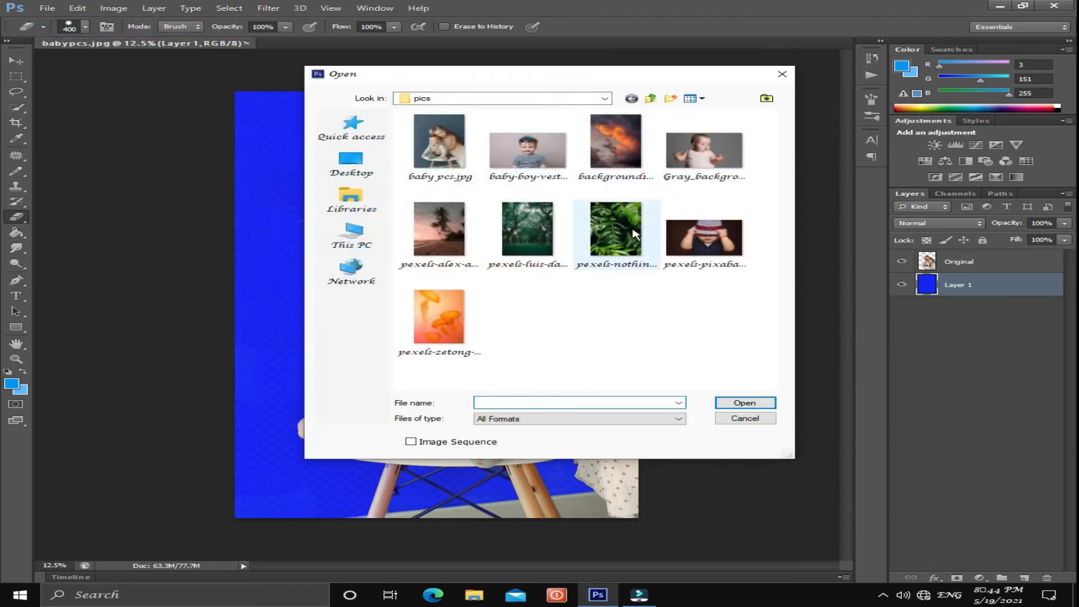
pyautogui.click(631, 151)
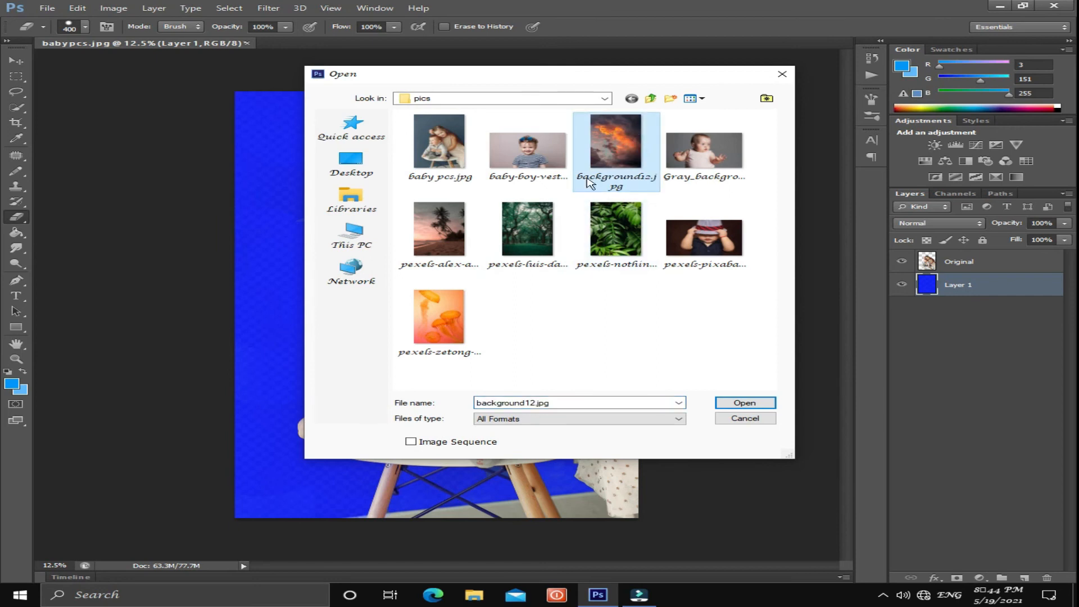
pyautogui.click(744, 403)
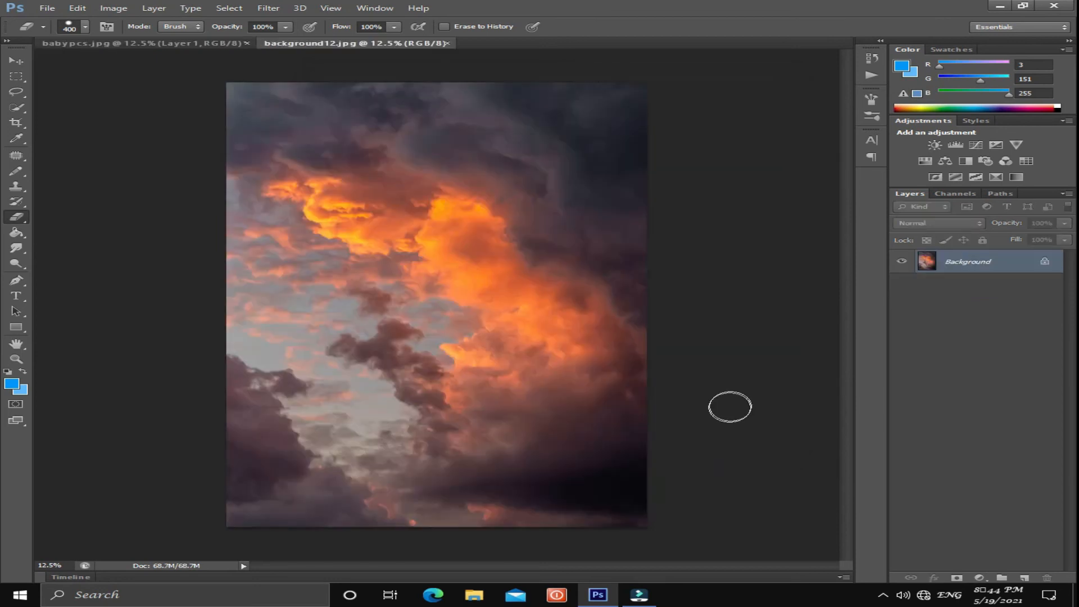
pyautogui.hotkey('ctrl', 'a')
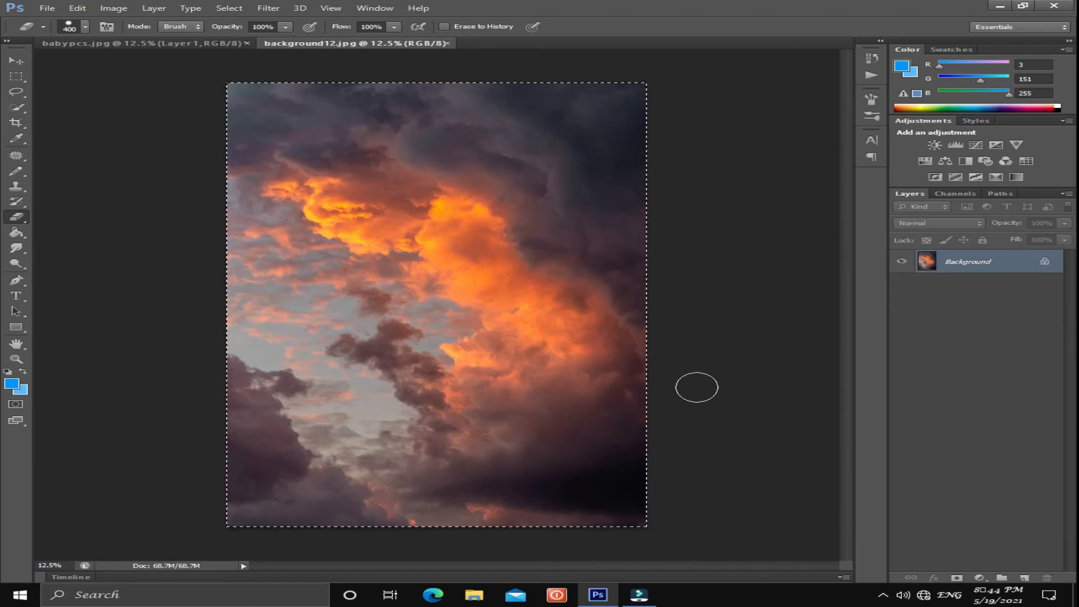
pyautogui.click(16, 60)
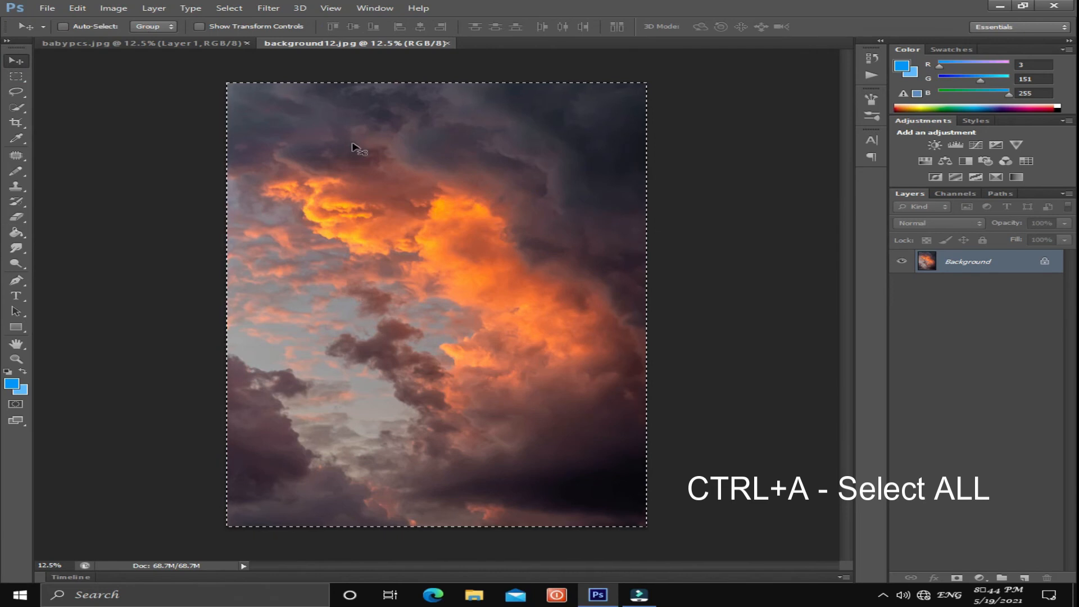
pyautogui.moveTo(457, 194); pyautogui.dragTo(462, 220)
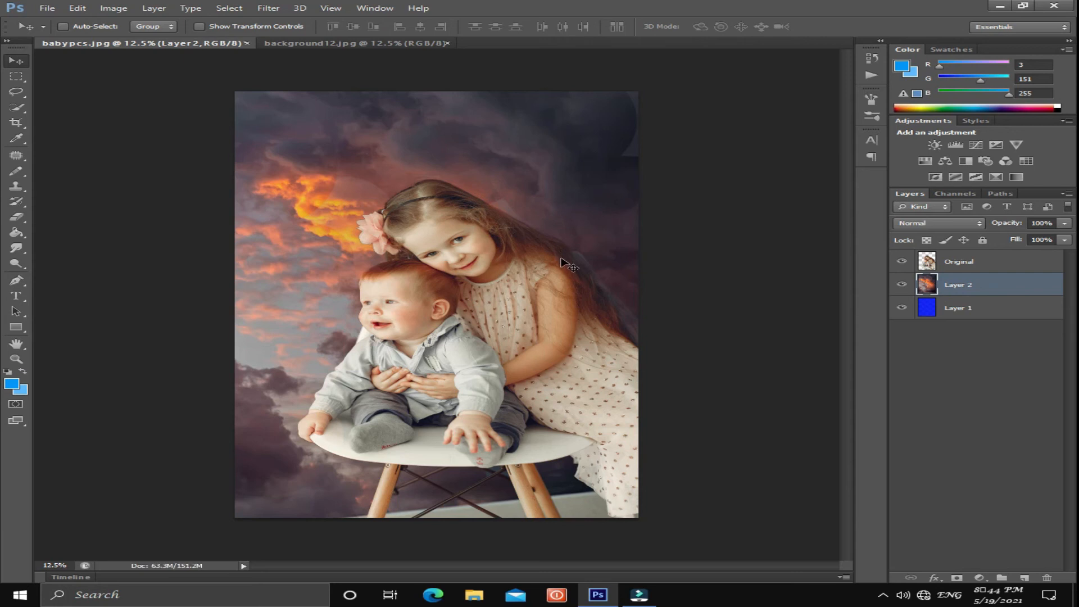
# - Enlarge the sunset sky layer to about 132% and reposition it so the bright clouds sit left of the children
pyautogui.hotkey('ctrl', 't')
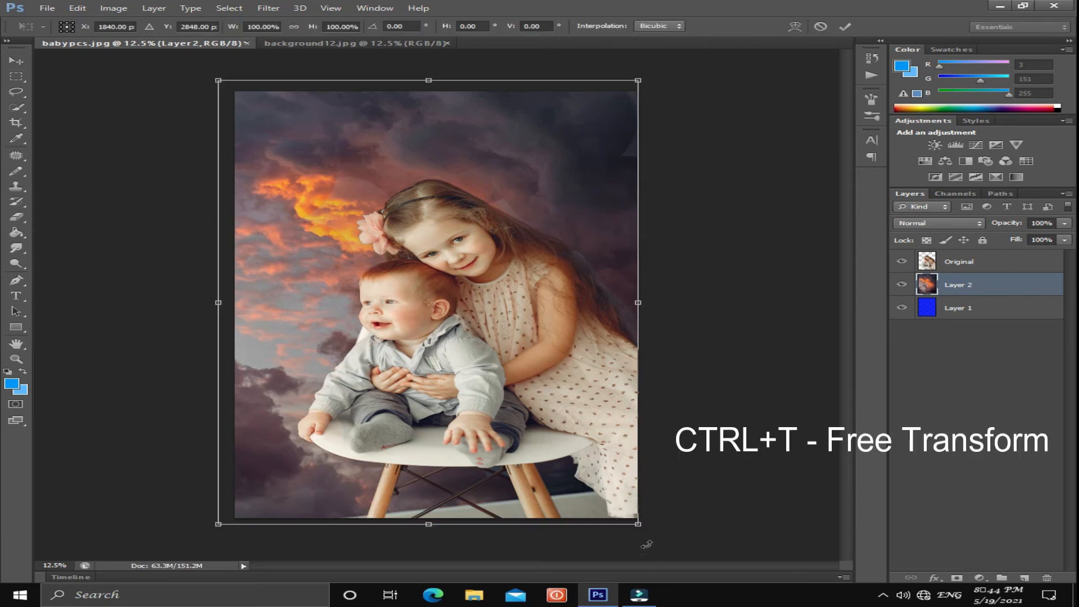
pyautogui.moveTo(640, 524); pyautogui.dragTo(834, 554)
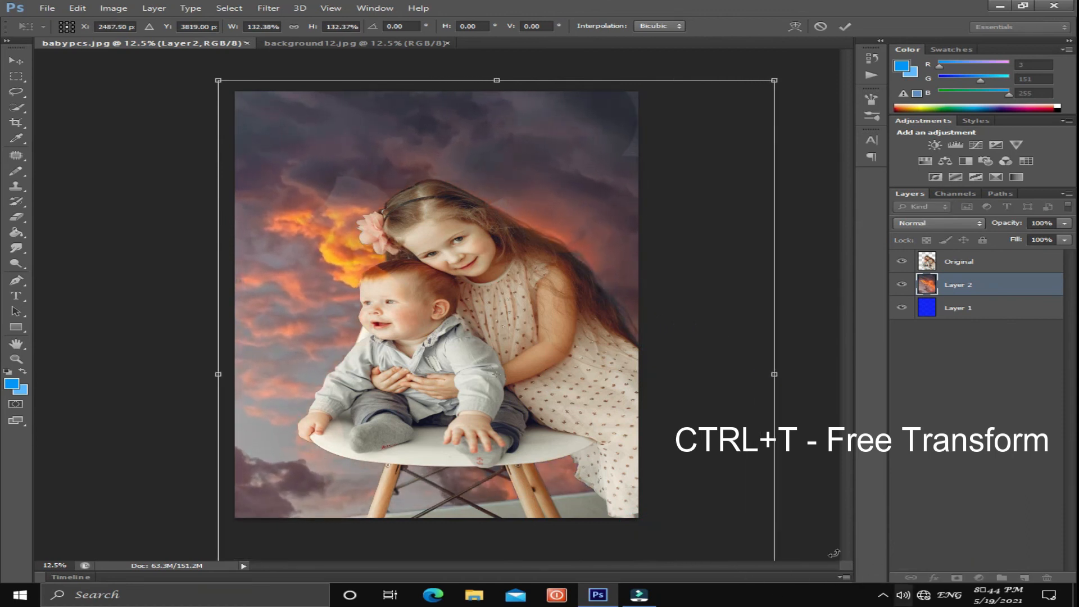
pyautogui.moveTo(415, 398); pyautogui.dragTo(314, 353)
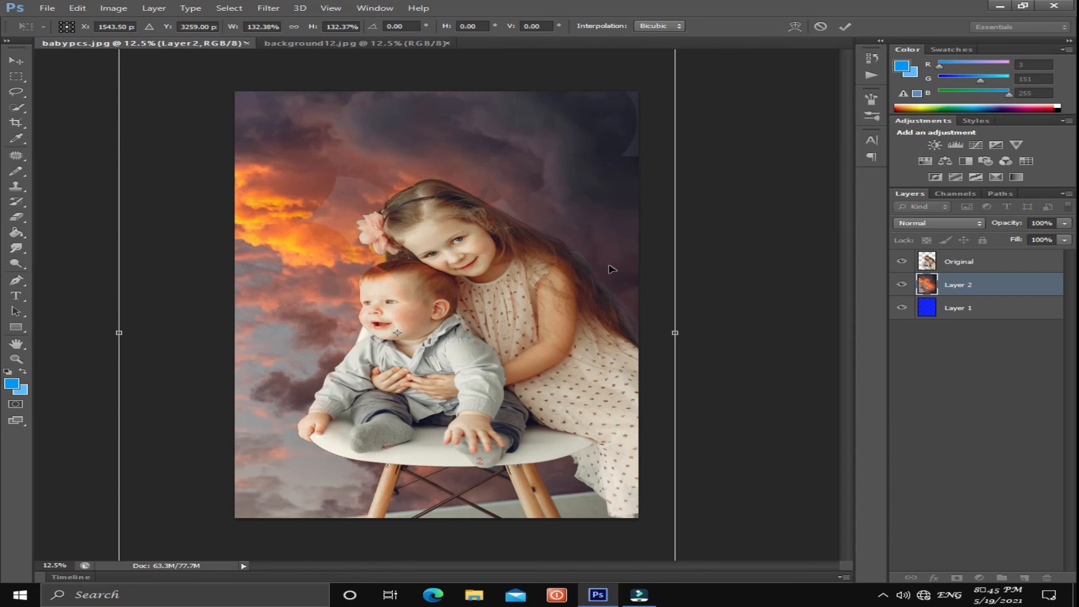
pyautogui.press('Return')
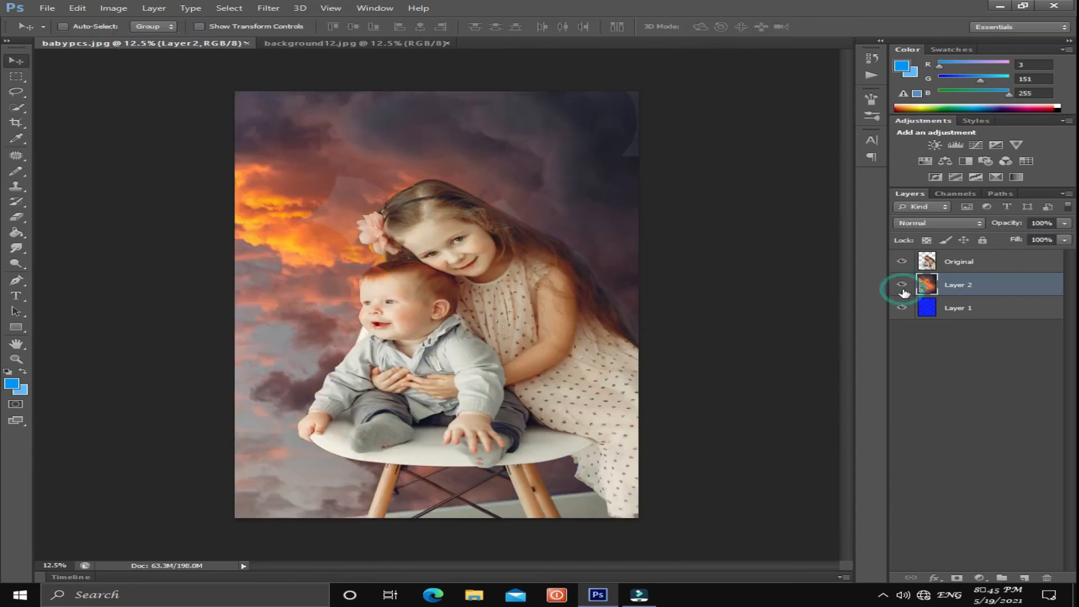
# - Save the sunset sky composite as a JPEG copy in the pics folder, with a file name starting with "Ed"
pyautogui.click(47, 8)
pyautogui.click(57, 158)
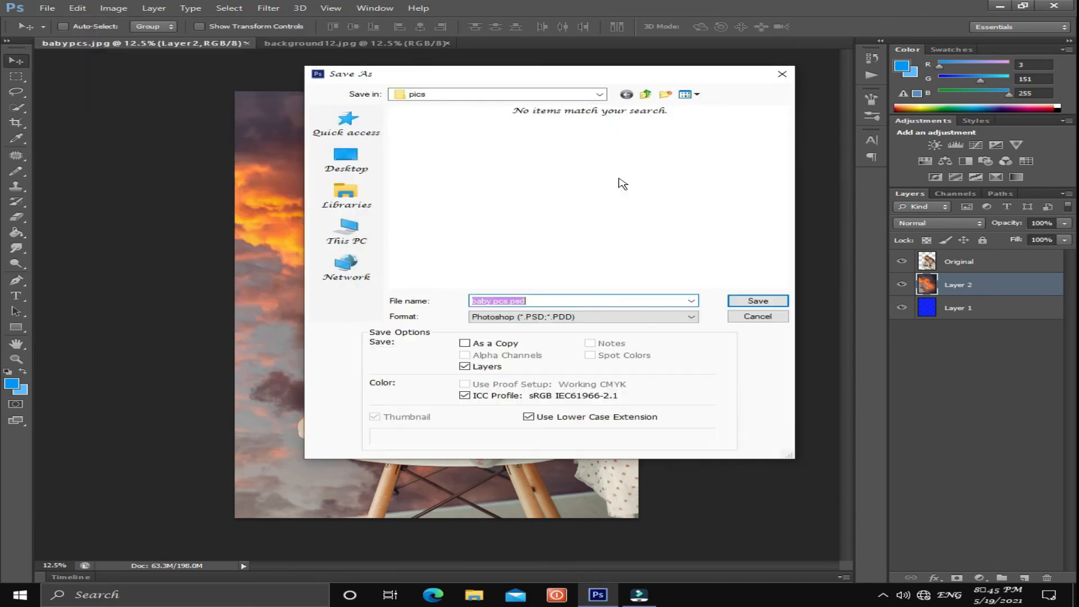
pyautogui.click(584, 316)
pyautogui.click(568, 396)
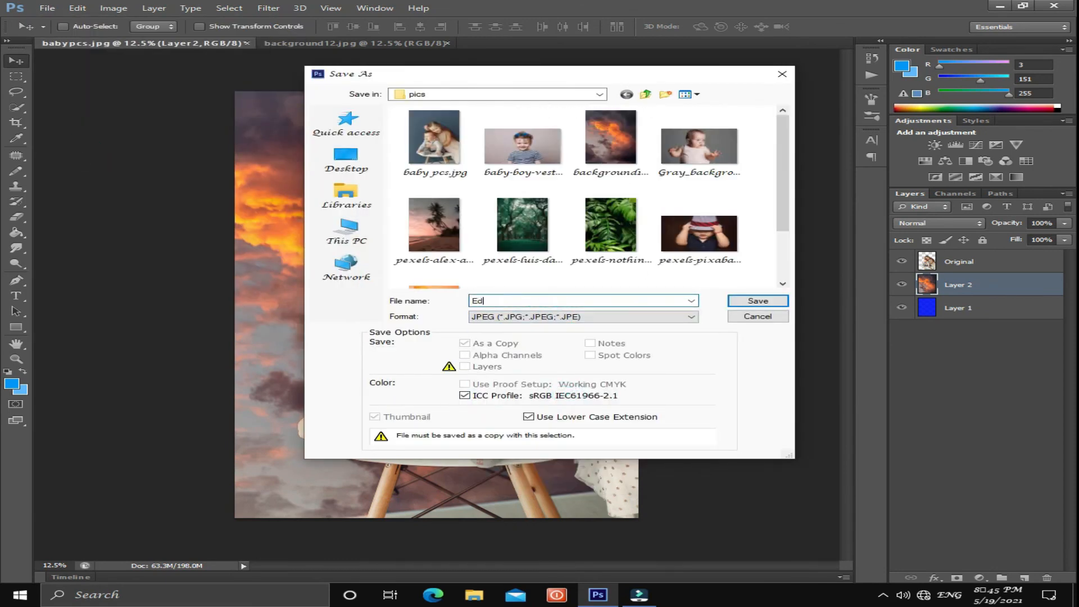
pyautogui.press('Return')
pyautogui.click(623, 165)
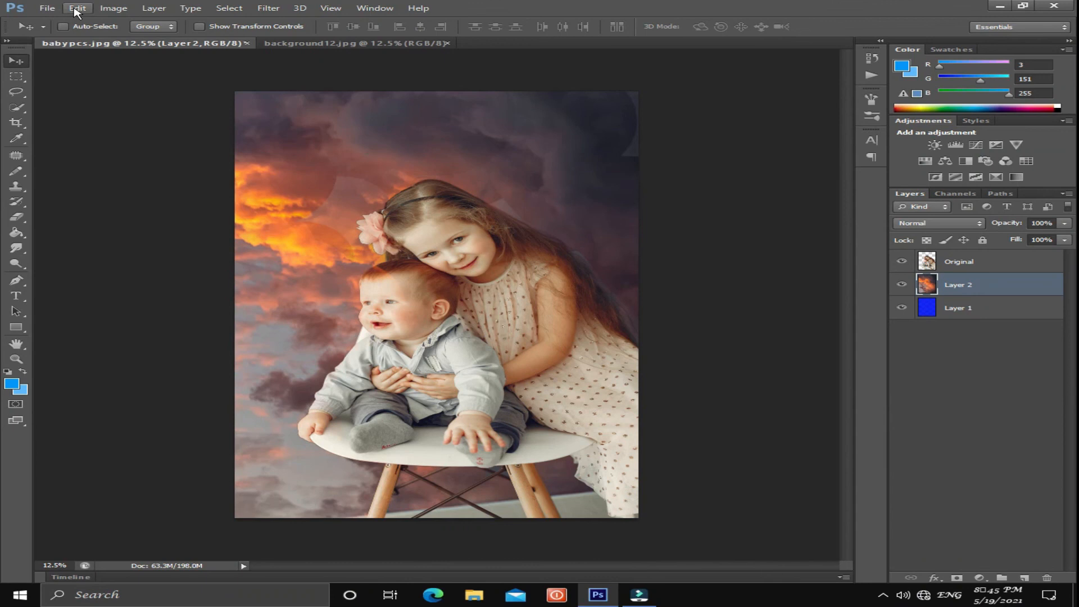
# - Step back through the recent changes to undo the enlargement and repositioning of the sunset sky layer
pyautogui.click(18, 219)
pyautogui.hotkey('alt', ']')
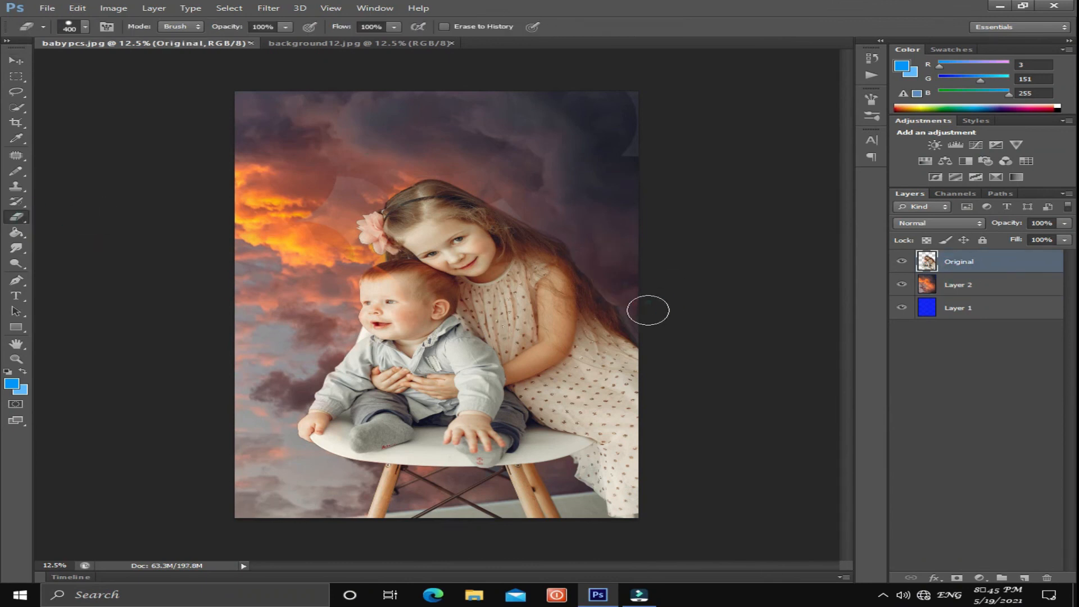
pyautogui.click(77, 8)
pyautogui.click(77, 8)
pyautogui.click(89, 45)
pyautogui.click(77, 8)
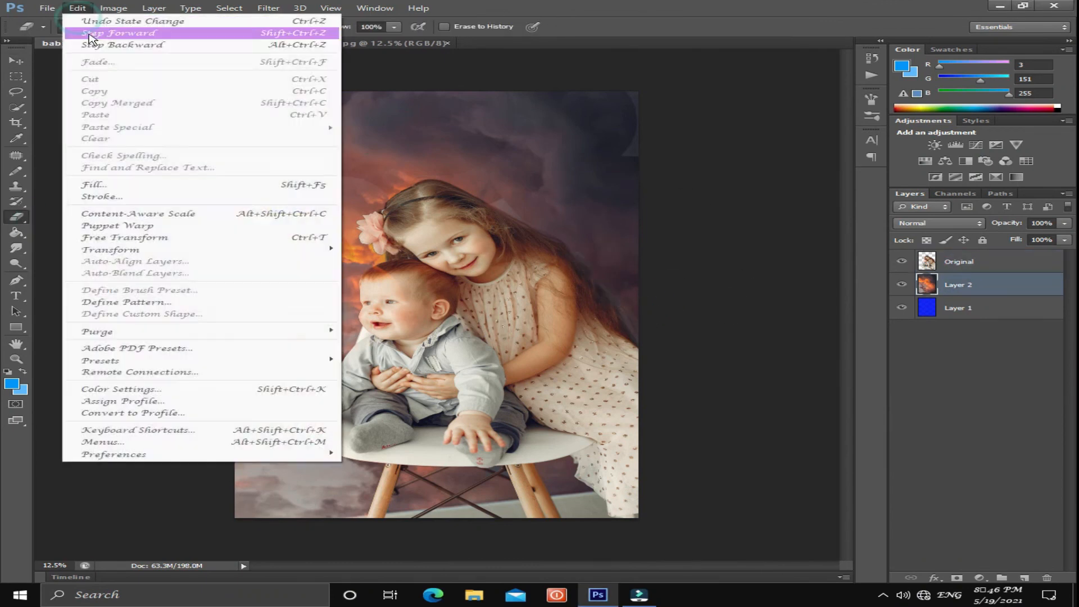
pyautogui.click(90, 46)
# - Open pexels-nothing-ahead-3571551.jpg, select the whole leaf picture and copy it into babypcs.jpg as a layer beneath Original
pyautogui.click(48, 8)
pyautogui.click(60, 33)
pyautogui.click(685, 242)
pyautogui.doubleClick(686, 242)
pyautogui.click(15, 77)
pyautogui.moveTo(226, 88); pyautogui.dragTo(704, 554)
pyautogui.click(15, 61)
pyautogui.moveTo(382, 241); pyautogui.dragTo(384, 205)
# - Scale the green leaf layer to about 194% and position it to fill the canvas behind the children
pyautogui.hotkey('ctrl', 't')
pyautogui.moveTo(482, 354); pyautogui.dragTo(819, 590)
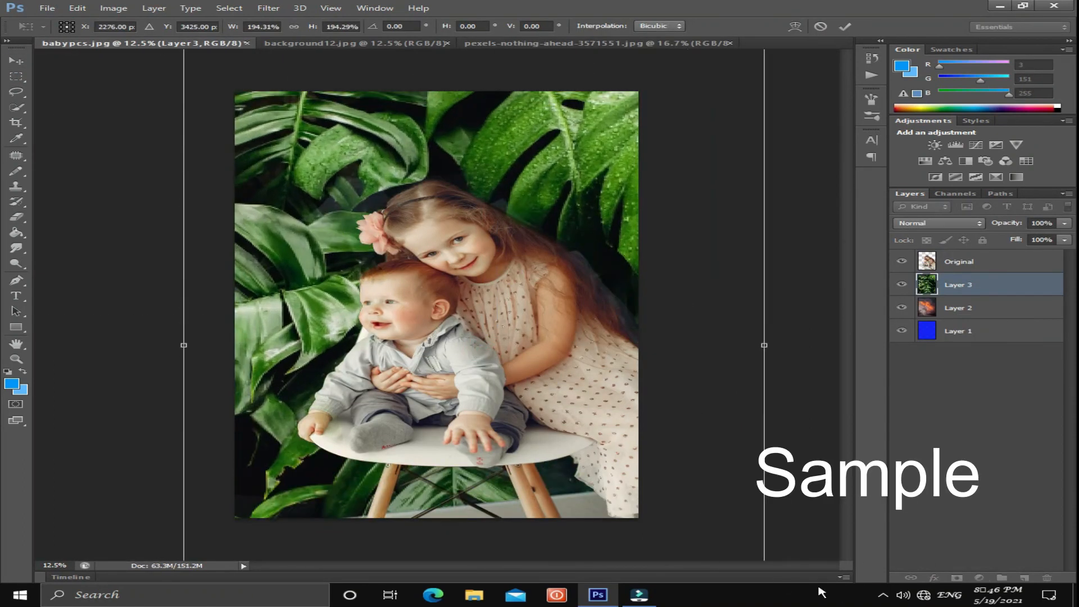
pyautogui.moveTo(506, 281); pyautogui.dragTo(460, 295)
pyautogui.press('Return')
# - Apply Levels to the green leaf layer, adjusting its midtone and highlight input levels
pyautogui.click(113, 9)
pyautogui.moveTo(125, 37)
pyautogui.click(239, 49)
pyautogui.moveTo(863, 278); pyautogui.dragTo(876, 279)
pyautogui.click(756, 278)
pyautogui.moveTo(970, 279); pyautogui.dragTo(956, 279)
pyautogui.click(1026, 164)
# - Apply Levels to the Original layer, raising the shadow input to 16 and lowering the highlight input slightly
pyautogui.click(964, 264)
pyautogui.click(114, 9)
pyautogui.click(239, 50)
pyautogui.moveTo(755, 277); pyautogui.dragTo(769, 278)
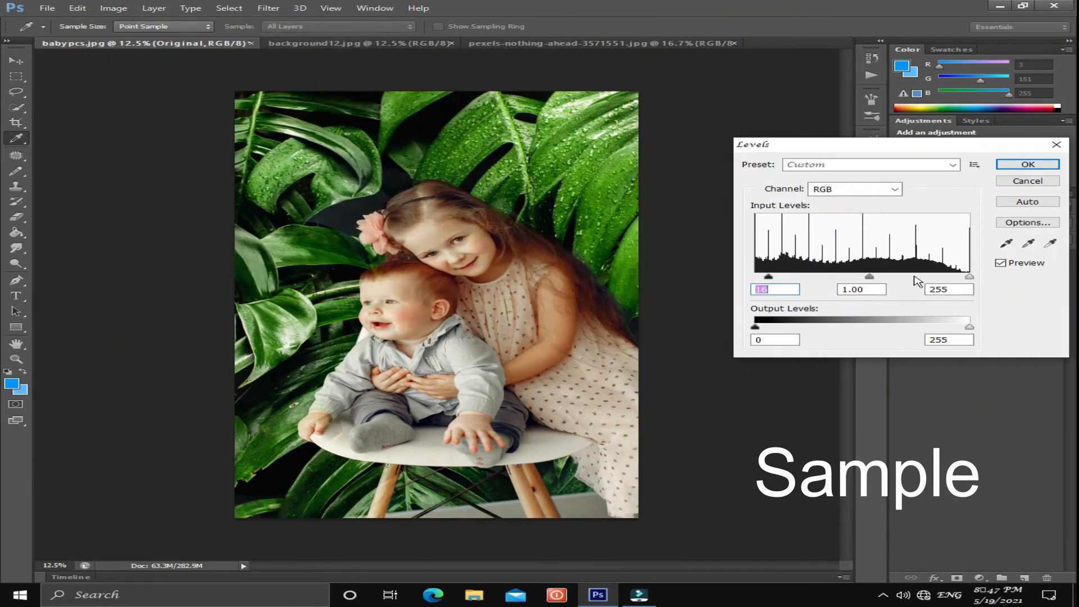
pyautogui.moveTo(969, 277); pyautogui.dragTo(957, 278)
pyautogui.moveTo(863, 277); pyautogui.dragTo(867, 278)
pyautogui.click(1018, 167)
# - Save the green leaf composite as a JPEG copy, with a file name starting with "Ed"
pyautogui.click(47, 9)
pyautogui.click(73, 155)
pyautogui.click(585, 316)
pyautogui.click(580, 400)
pyautogui.write('Ed')
pyautogui.click(758, 301)
pyautogui.click(614, 160)
# - Open pexels-zetong-li-1784578.jpg, select the whole orange jellyfish picture and copy it into babypcs.jpg as a new layer
pyautogui.click(47, 8)
pyautogui.click(62, 33)
pyautogui.click(618, 330)
pyautogui.click(745, 402)
pyautogui.click(16, 77)
pyautogui.moveTo(217, 72); pyautogui.dragTo(770, 574)
pyautogui.click(15, 61)
pyautogui.moveTo(404, 242); pyautogui.dragTo(399, 191)
# - Enlarge the orange jellyfish layer to cover the canvas and move it beneath the Original layer
pyautogui.hotkey('ctrl', 't')
pyautogui.moveTo(572, 428); pyautogui.dragTo(664, 527)
pyautogui.press('Return')
pyautogui.moveTo(1015, 263); pyautogui.dragTo(978, 295)
# - Apply Levels to the orange jellyfish layer, lowering the highlight input and shifting the midtones
pyautogui.click(113, 8)
pyautogui.moveTo(127, 37)
pyautogui.click(253, 49)
pyautogui.moveTo(755, 277); pyautogui.dragTo(756, 277)
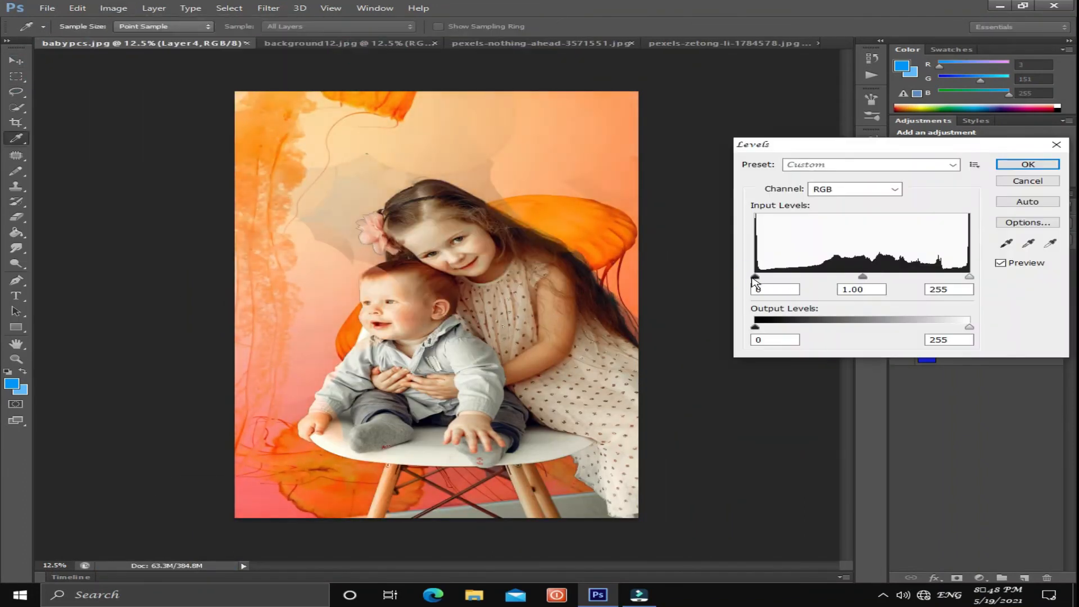
pyautogui.moveTo(969, 277); pyautogui.dragTo(951, 277)
pyautogui.moveTo(853, 277); pyautogui.dragTo(838, 277)
pyautogui.click(1026, 164)
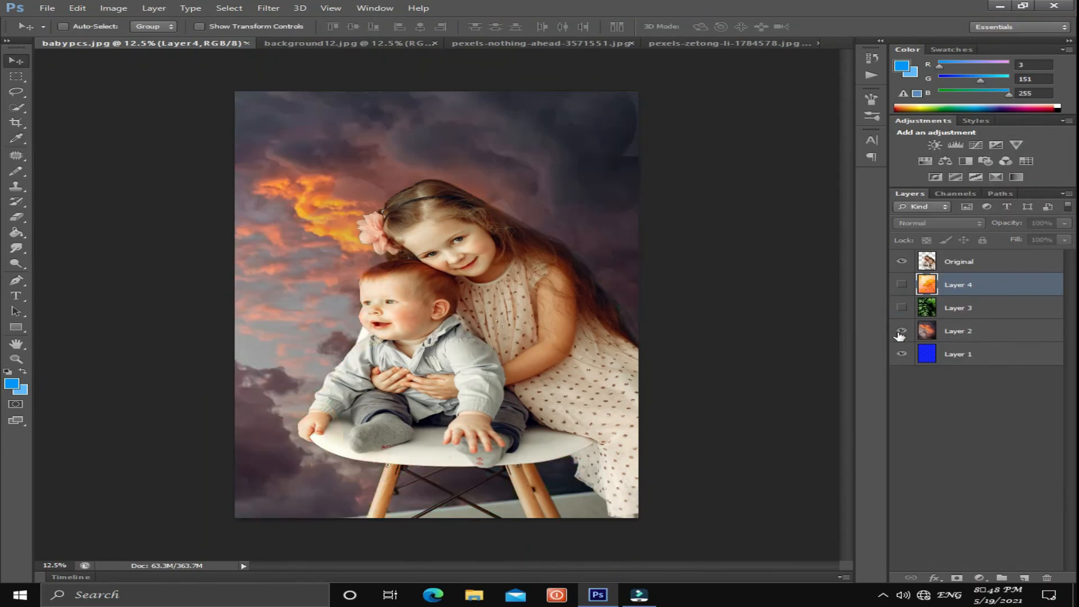